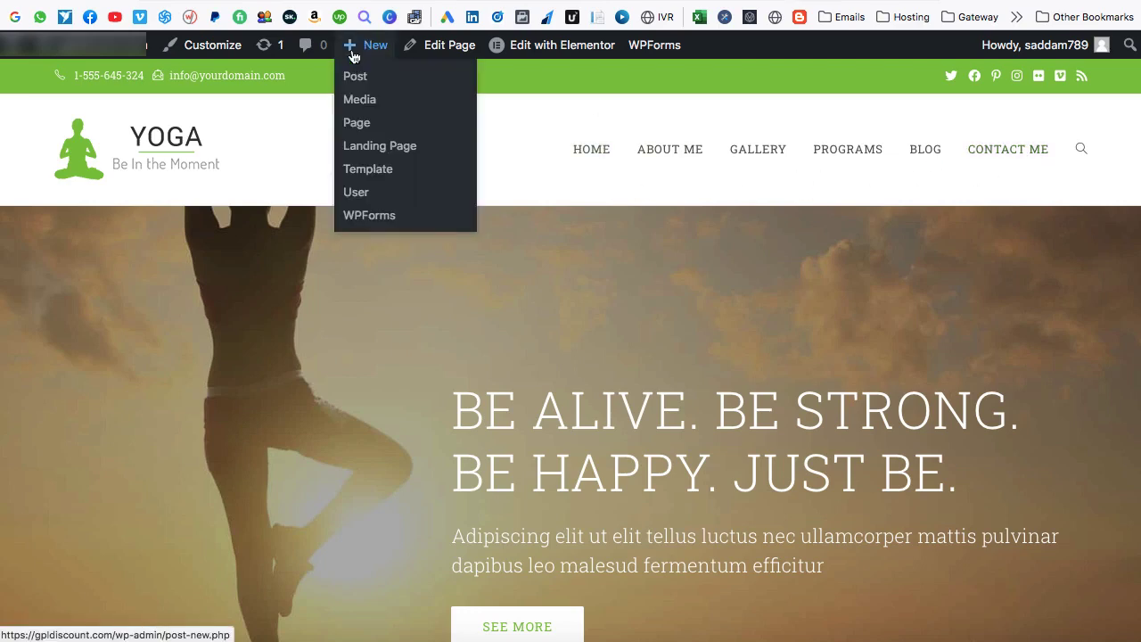
# - Go to the Upload Plugin form under Plugins > Add New in the dashboard
pyautogui.click(72, 44)
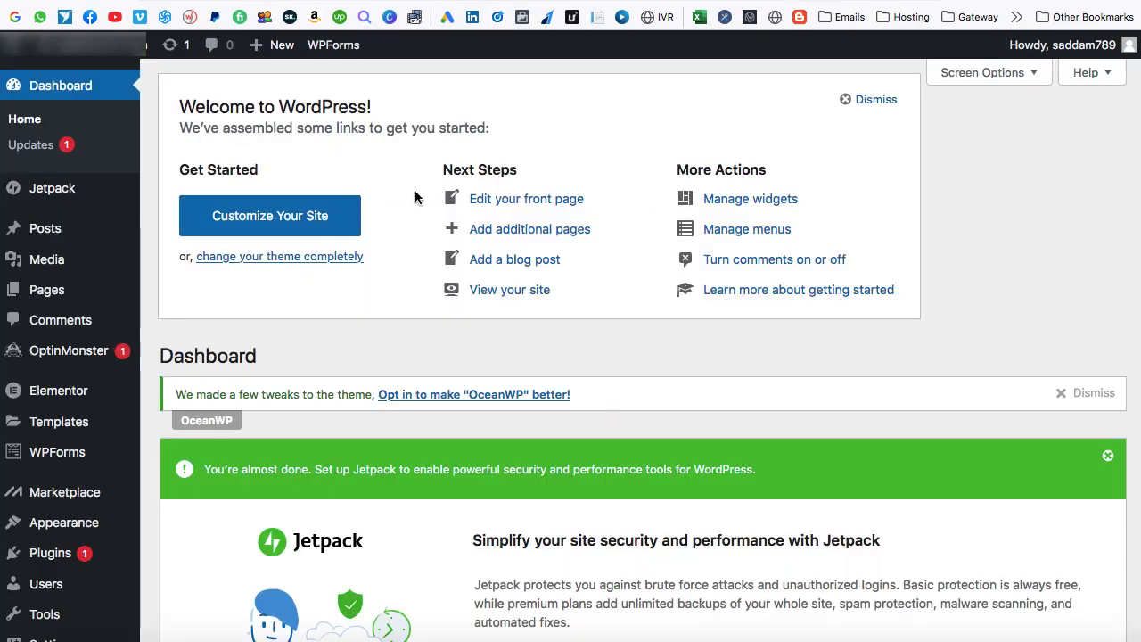
pyautogui.scroll(-4, 146, 349)
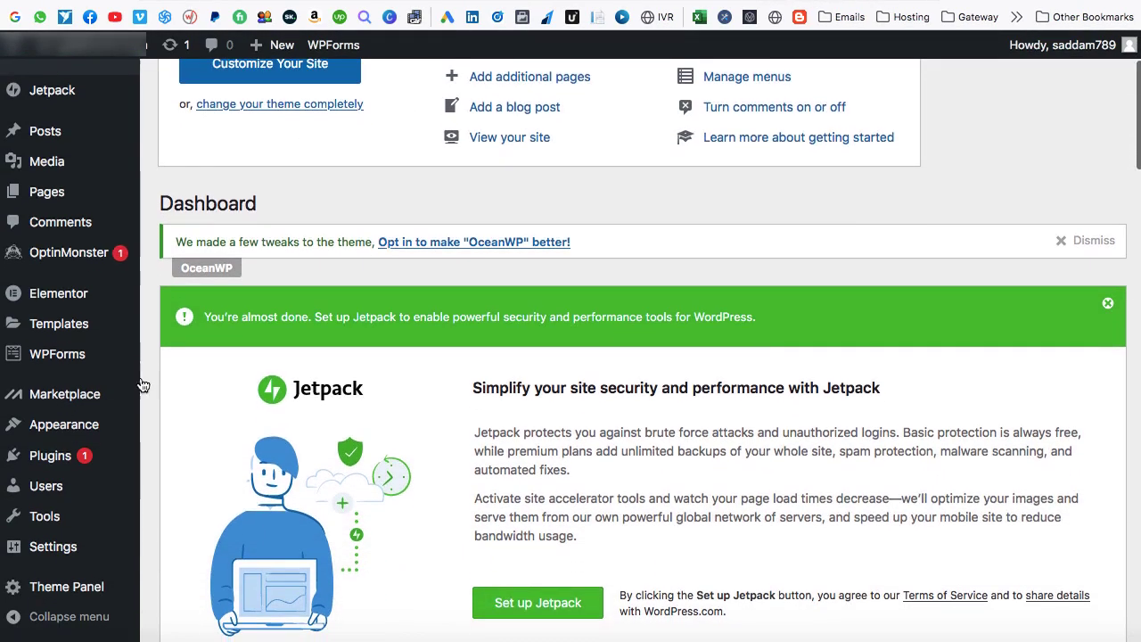
pyautogui.moveTo(114, 455)
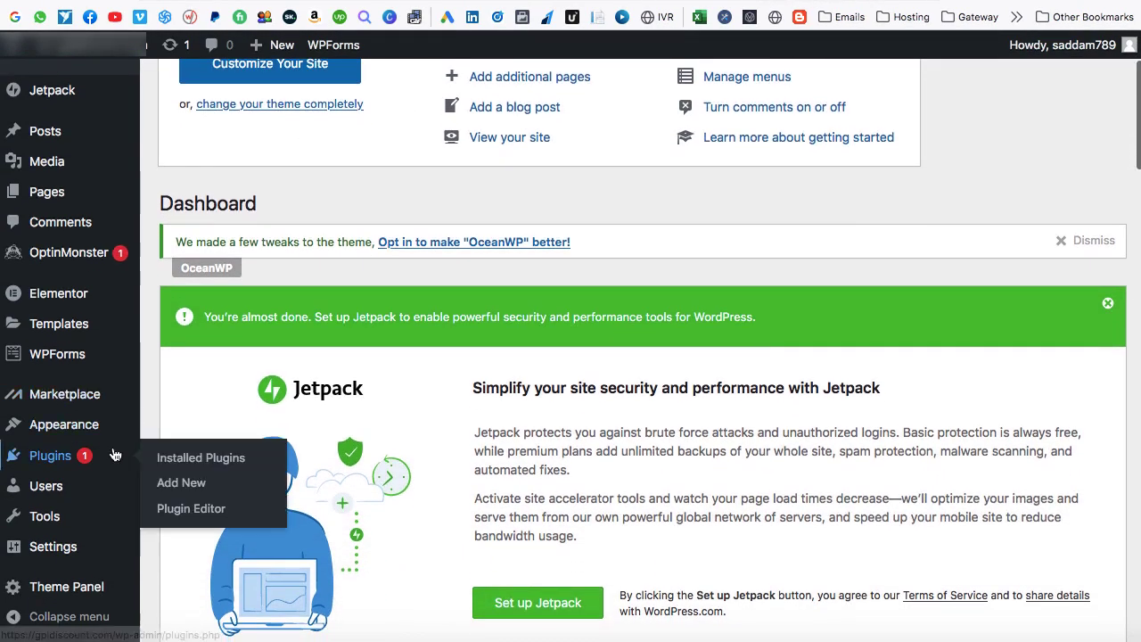
pyautogui.click(176, 491)
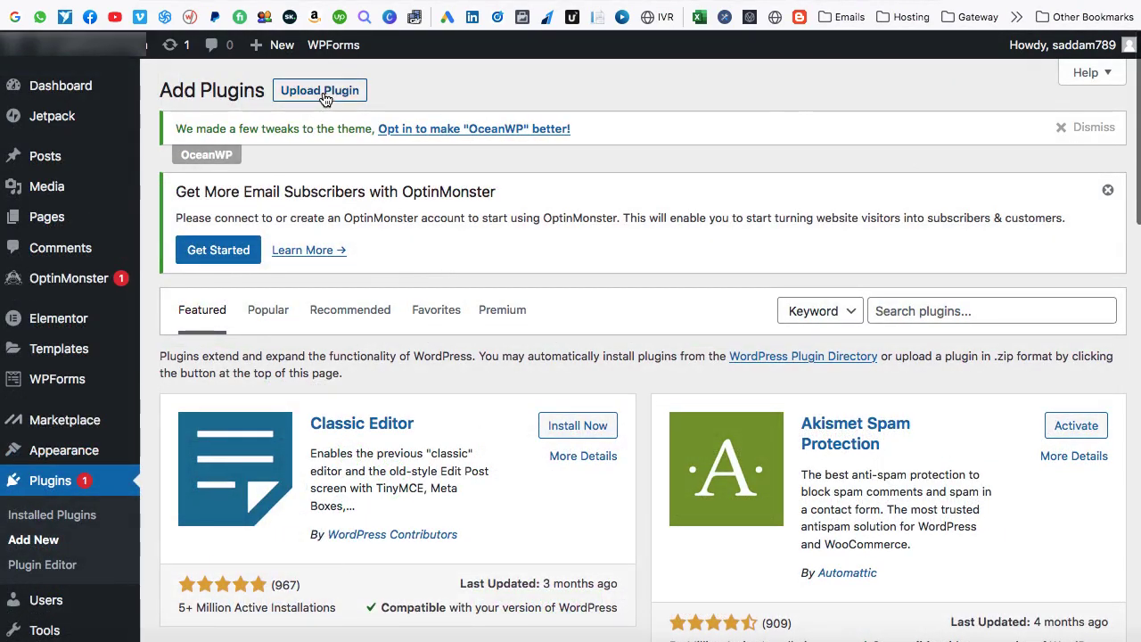
pyautogui.click(323, 95)
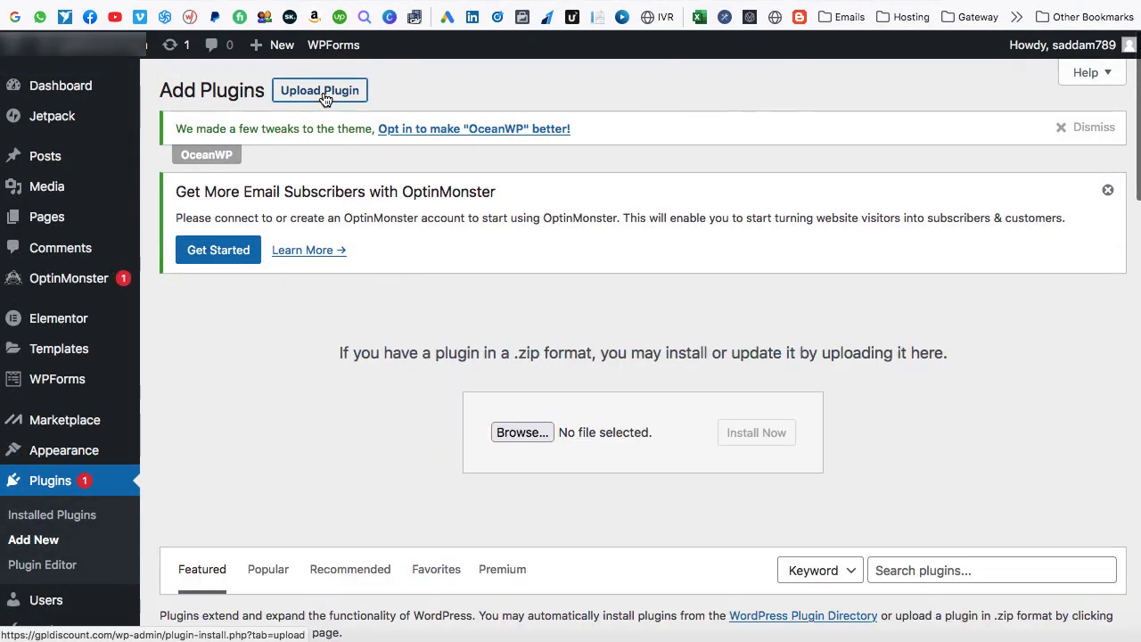
# - Choose elementor-pro.3.3.0.zip as the plugin file and install it
pyautogui.click(539, 426)
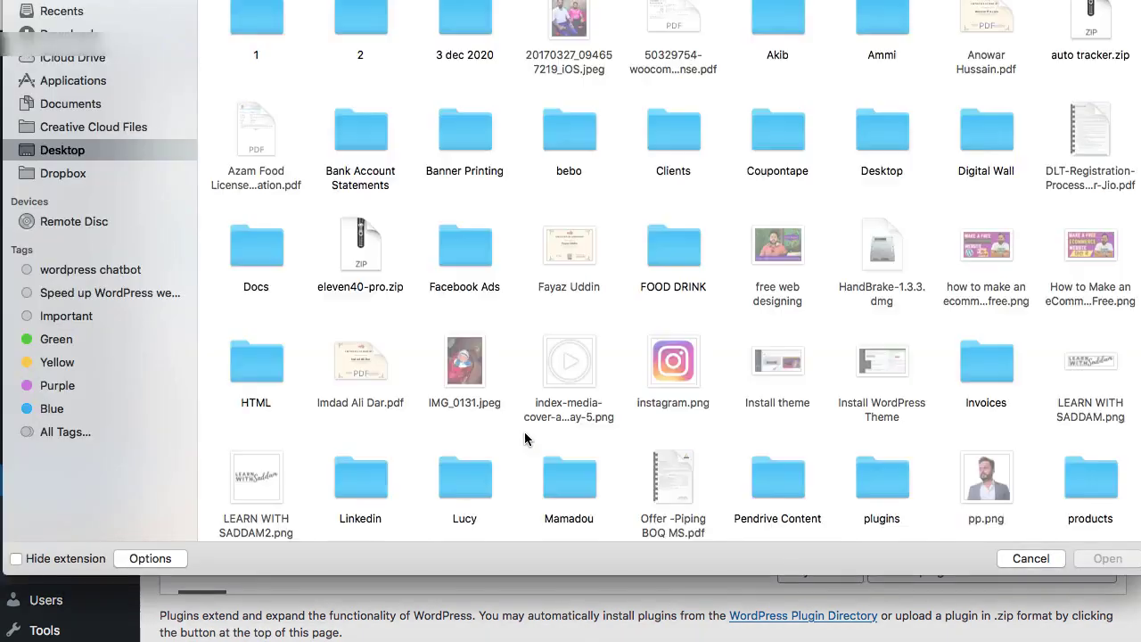
pyautogui.click(461, 44)
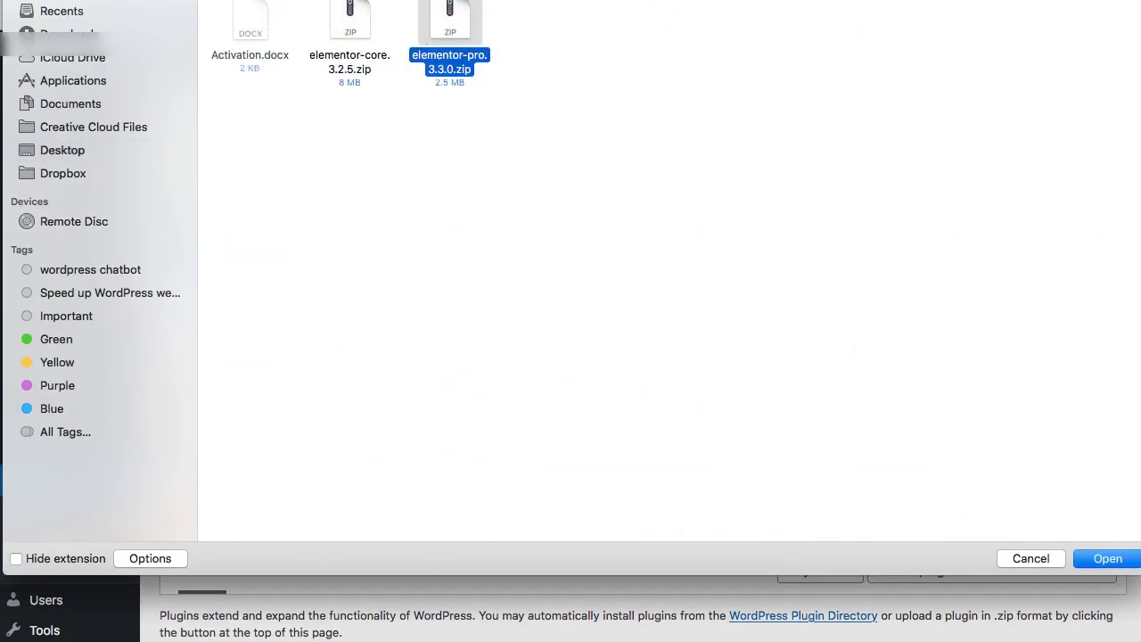
pyautogui.moveTo(716, 0); pyautogui.dragTo(718, 0)
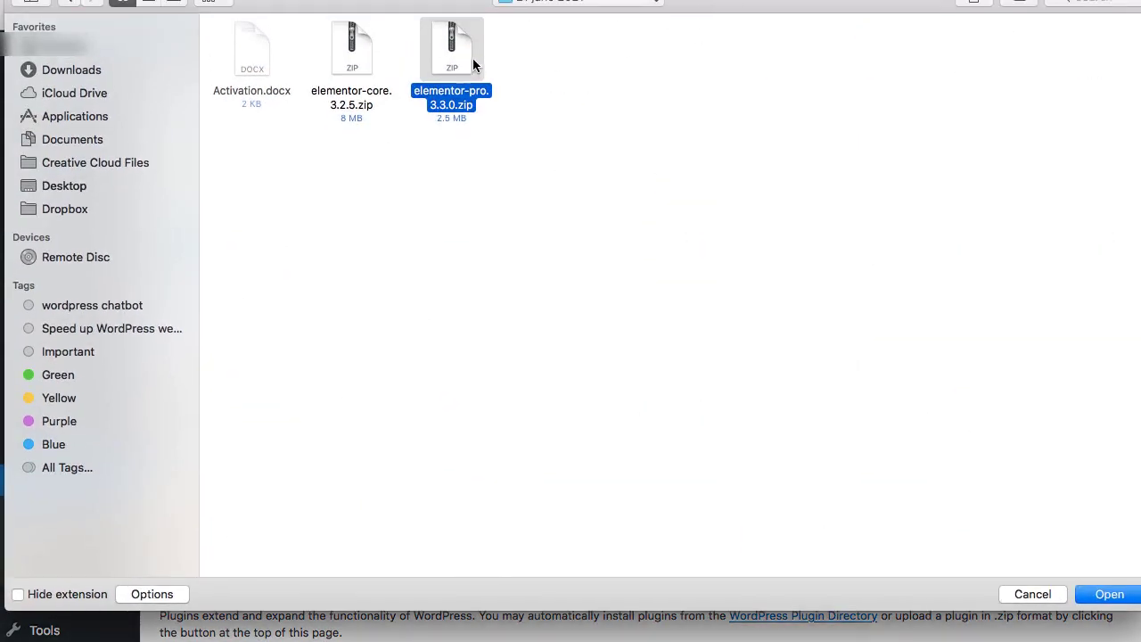
pyautogui.click(1105, 603)
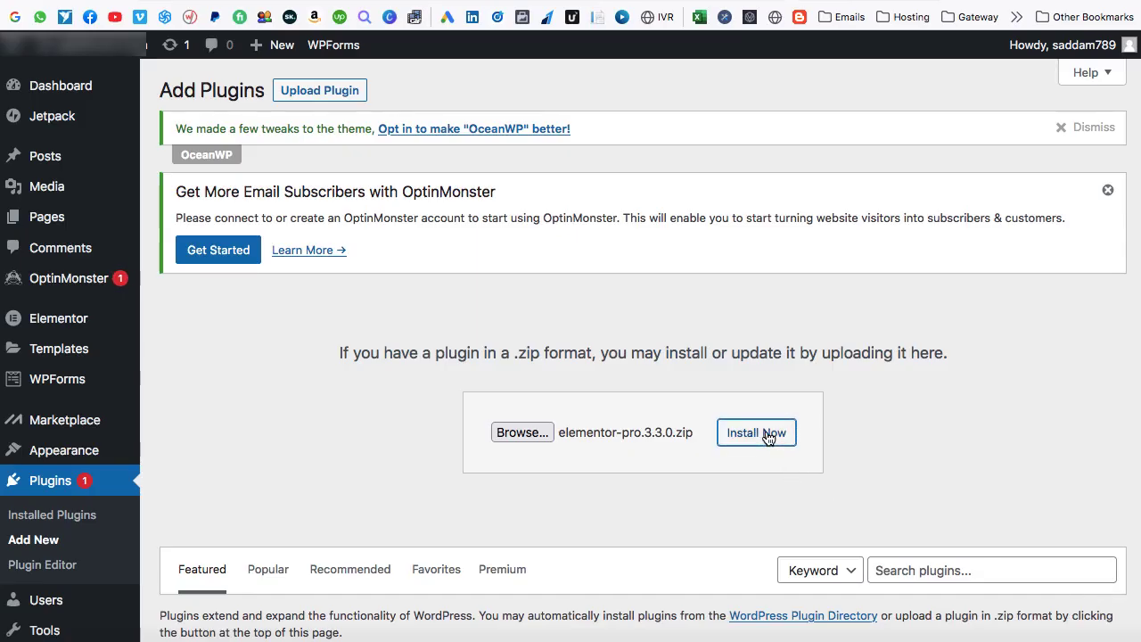
pyautogui.click(765, 434)
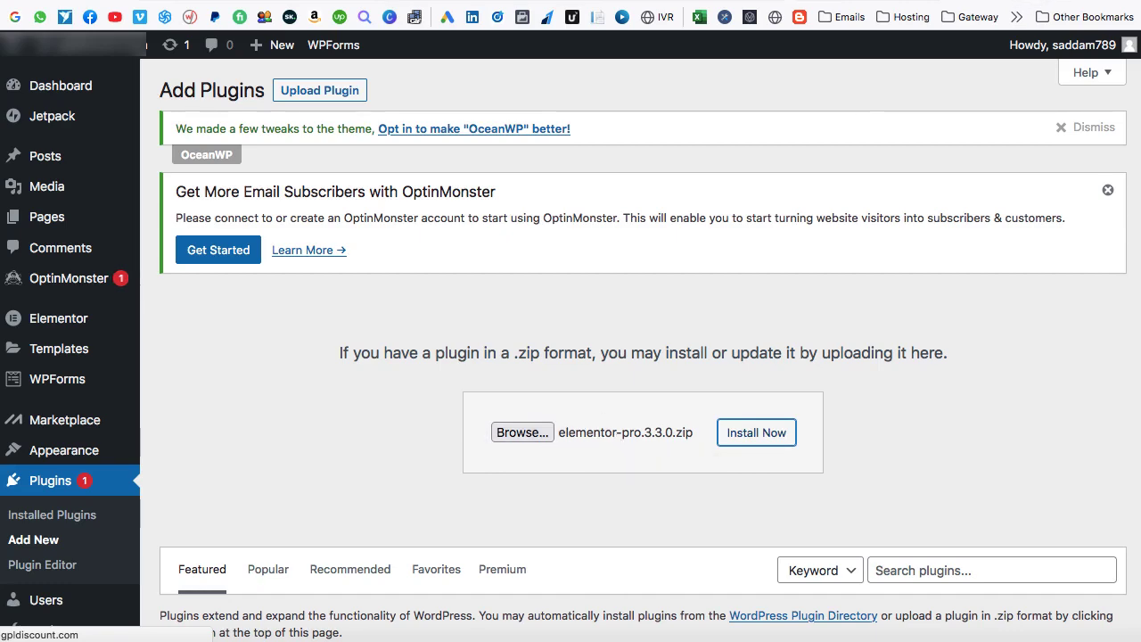
# - In a new tab, search wpscratch.com for 'elementor' and open the Elementor Pro Page Builder product
pyautogui.hotkey('ctrl', 't')
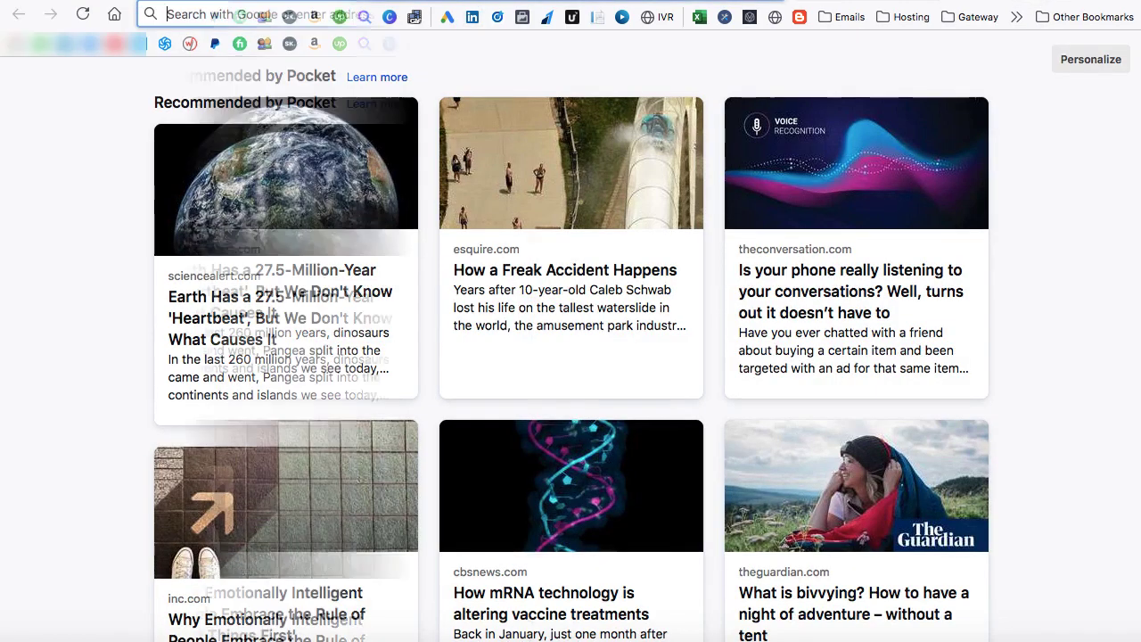
pyautogui.write('wp')
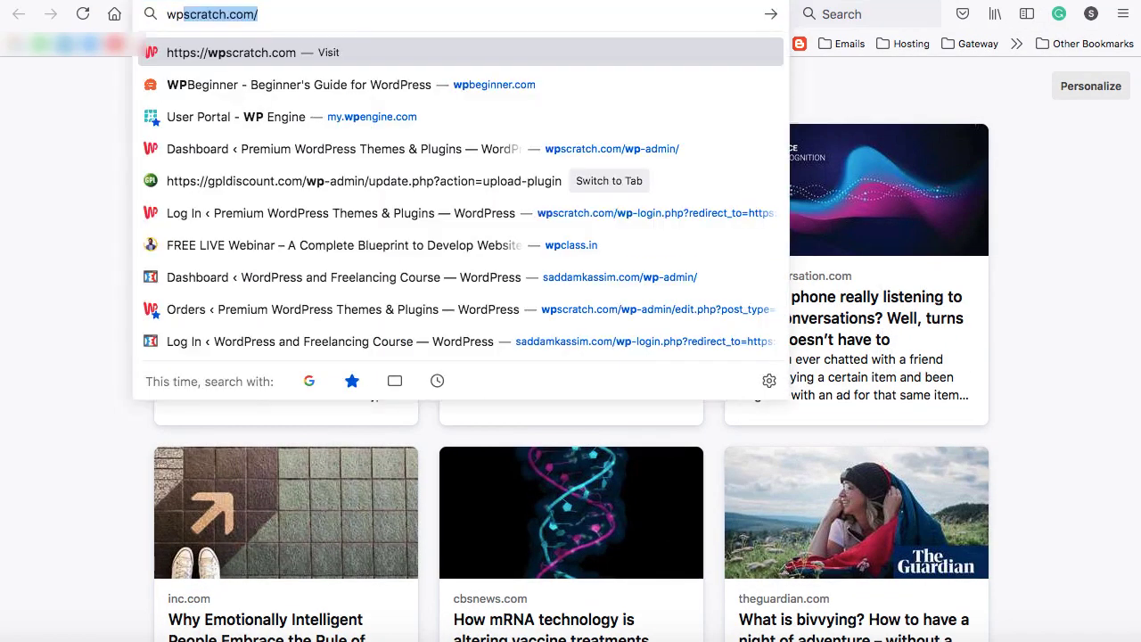
pyautogui.press('Return')
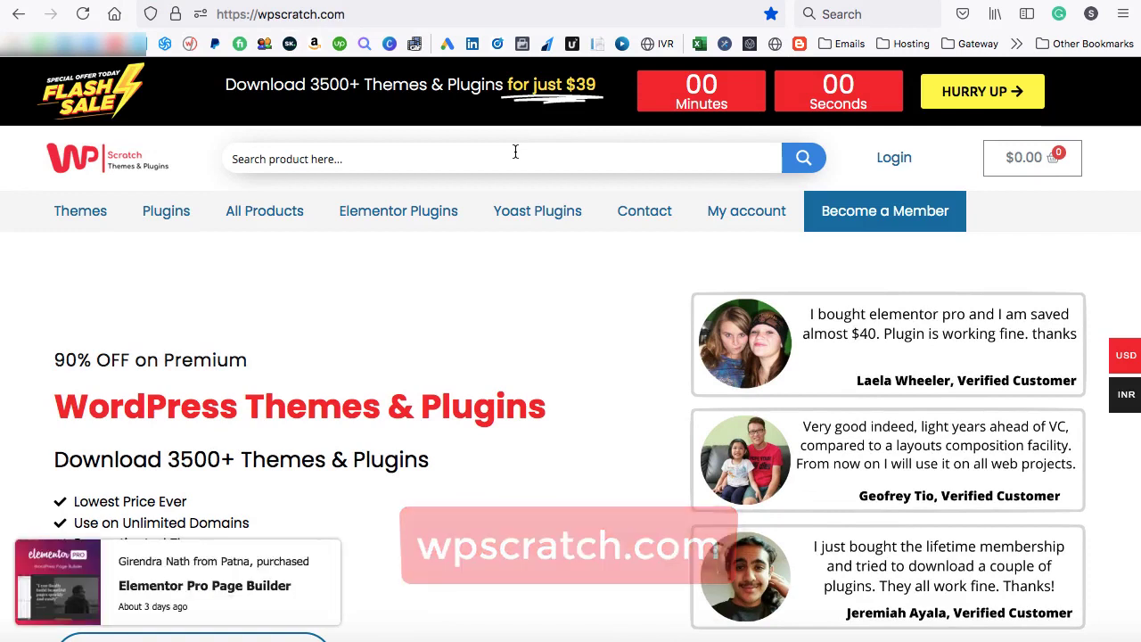
pyautogui.click(301, 159)
pyautogui.write('elementor')
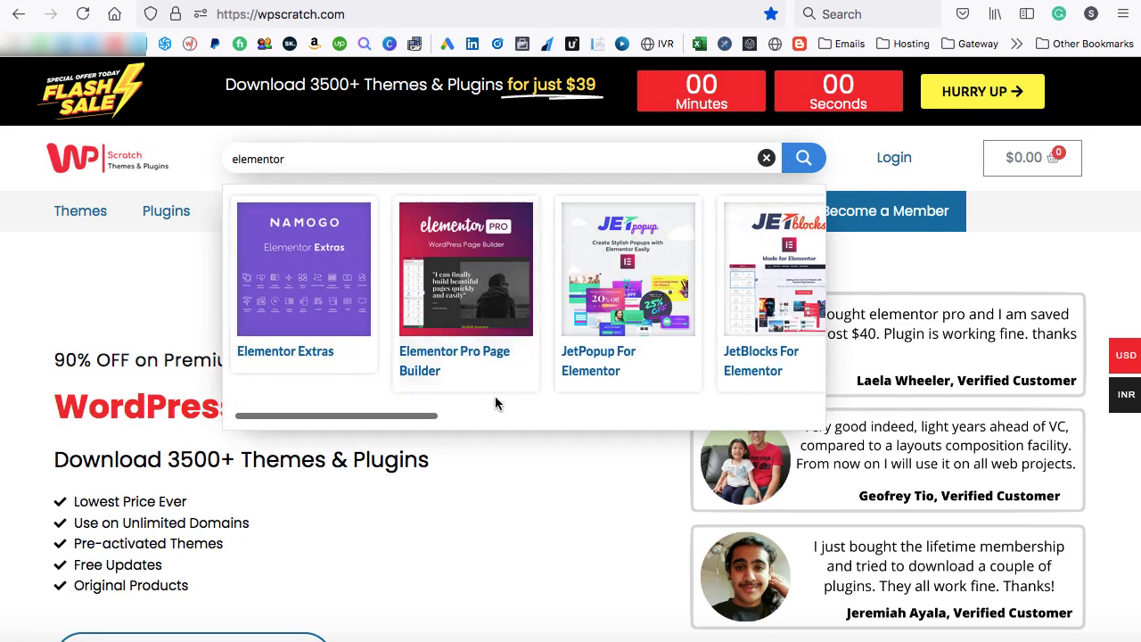
pyautogui.click(437, 354)
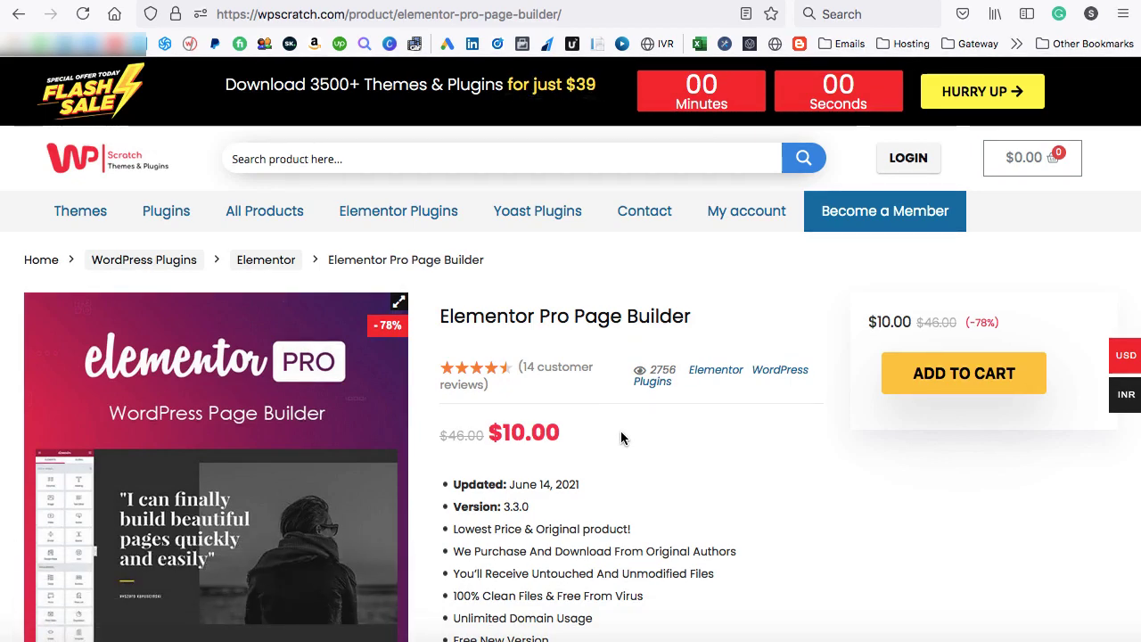
pyautogui.scroll(-2, 620, 431)
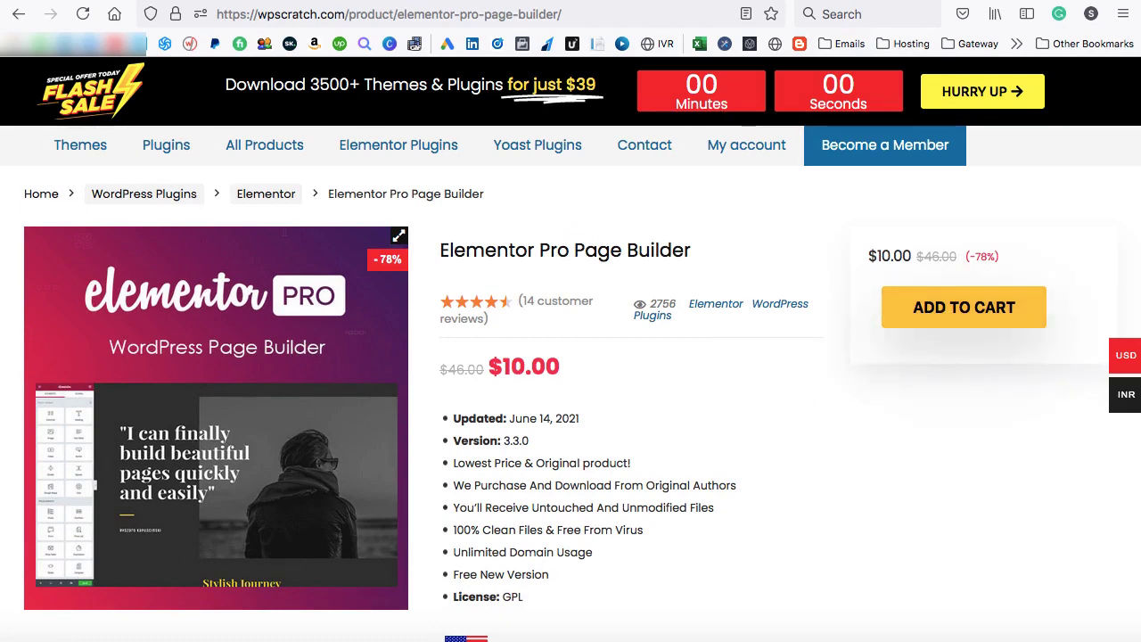
# - Back on the WordPress tab, activate the installed Elementor Pro plugin
pyautogui.click(396, 2)
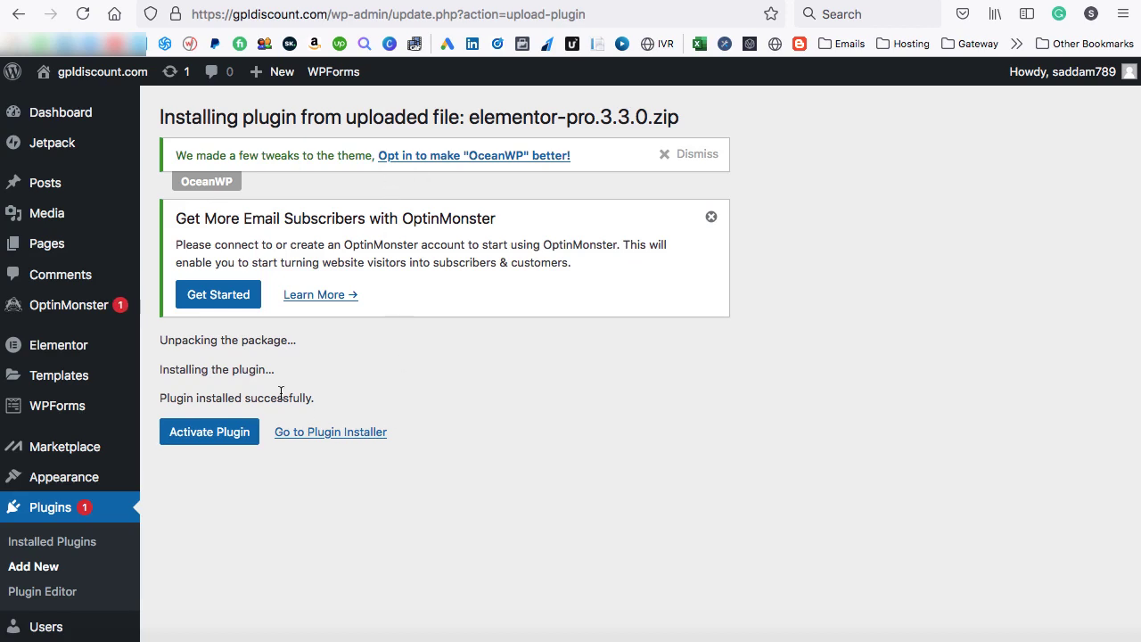
pyautogui.click(206, 437)
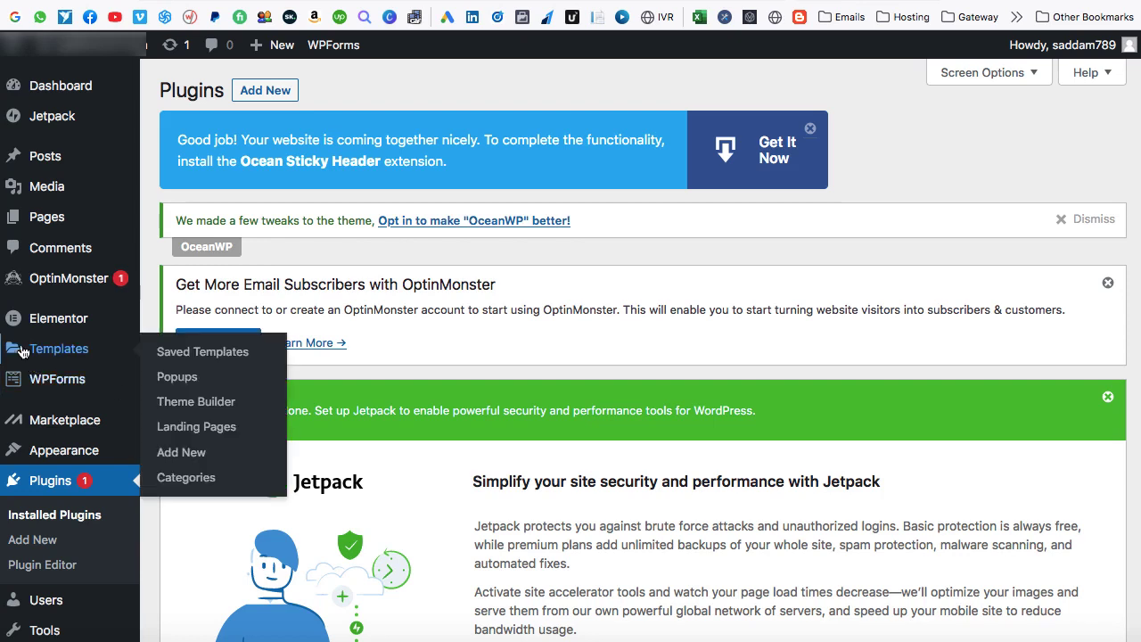
pyautogui.moveTo(23, 323)
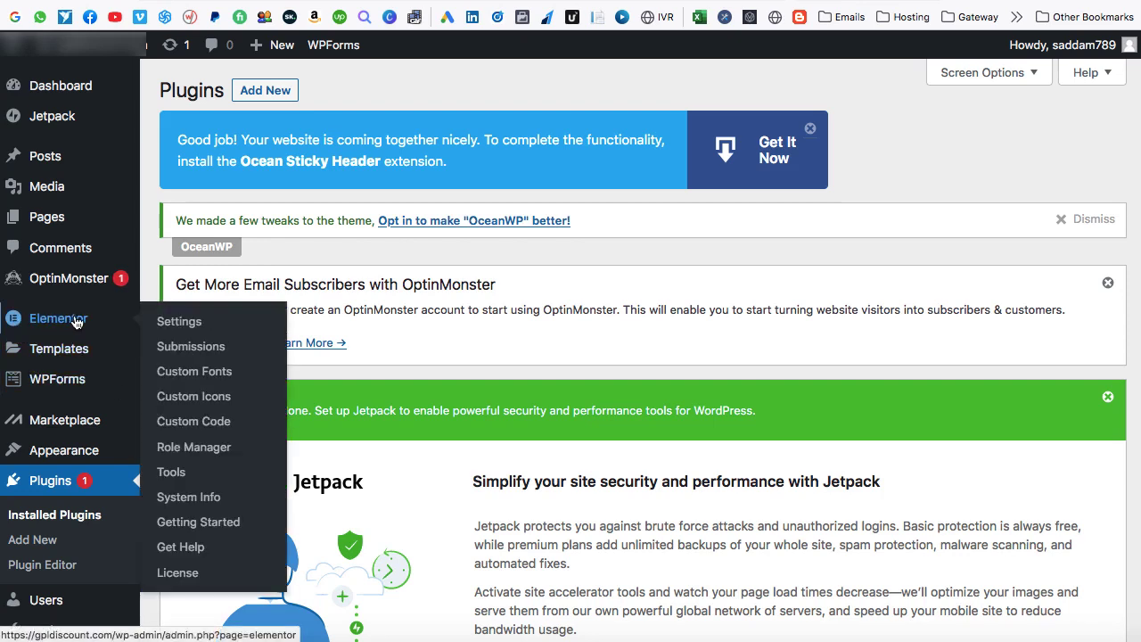
pyautogui.moveTo(49, 352)
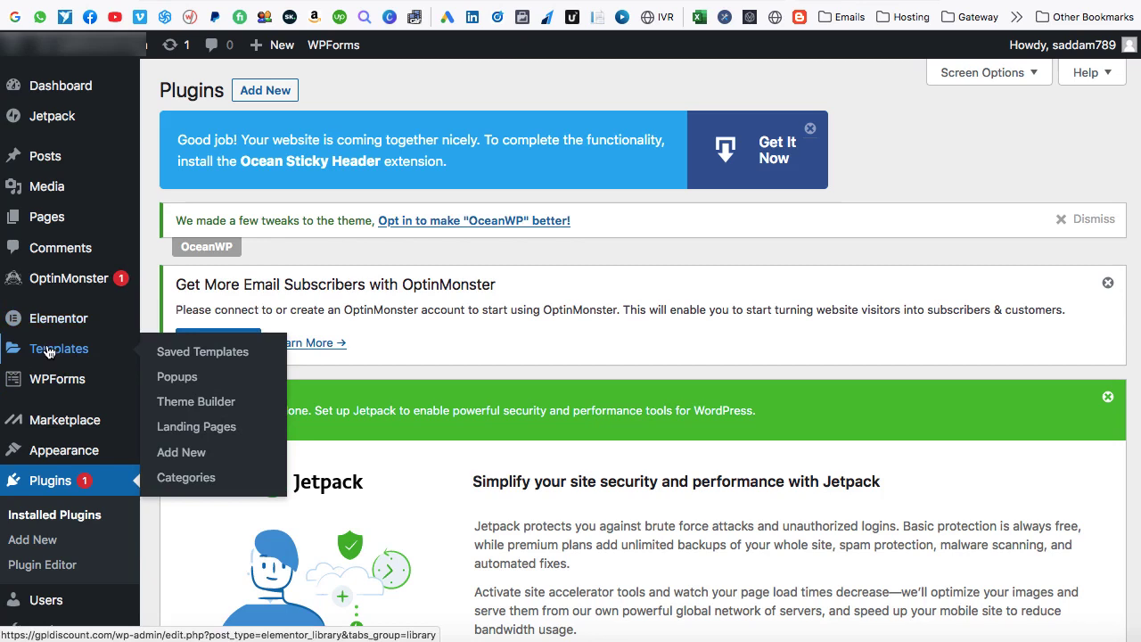
# - In Theme Builder, start a new template with Header as its type
pyautogui.click(201, 407)
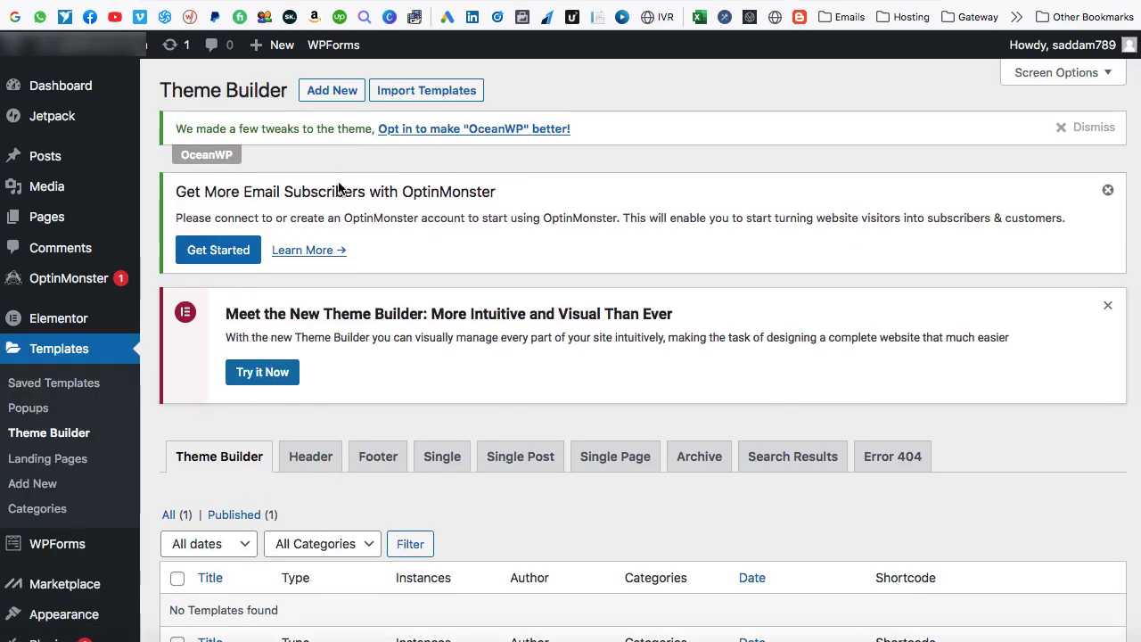
pyautogui.click(327, 96)
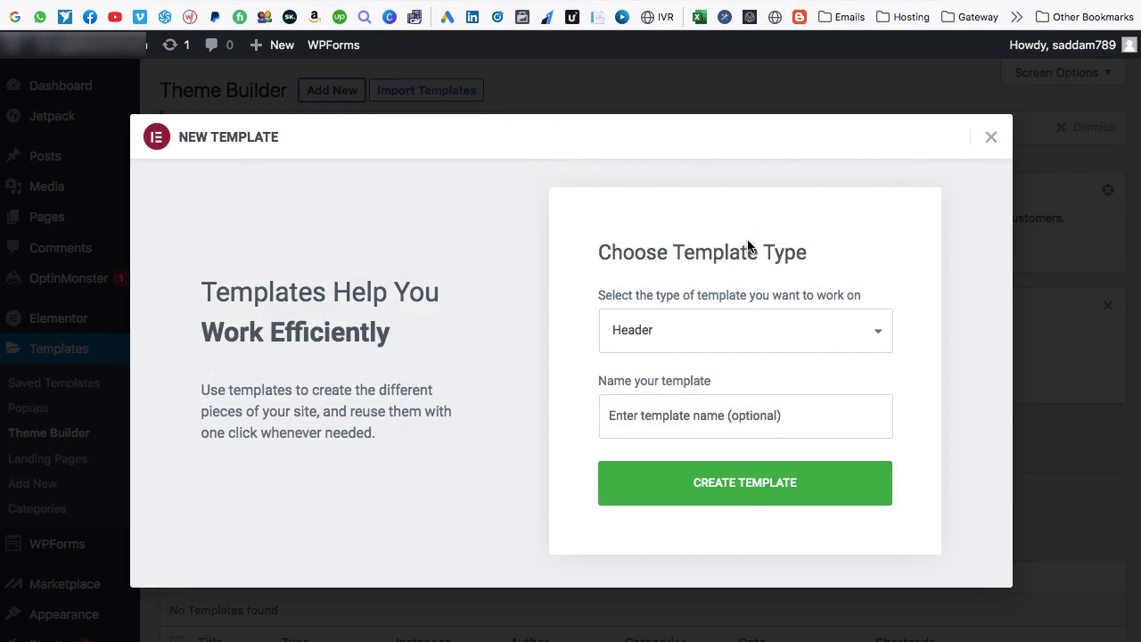
pyautogui.click(676, 328)
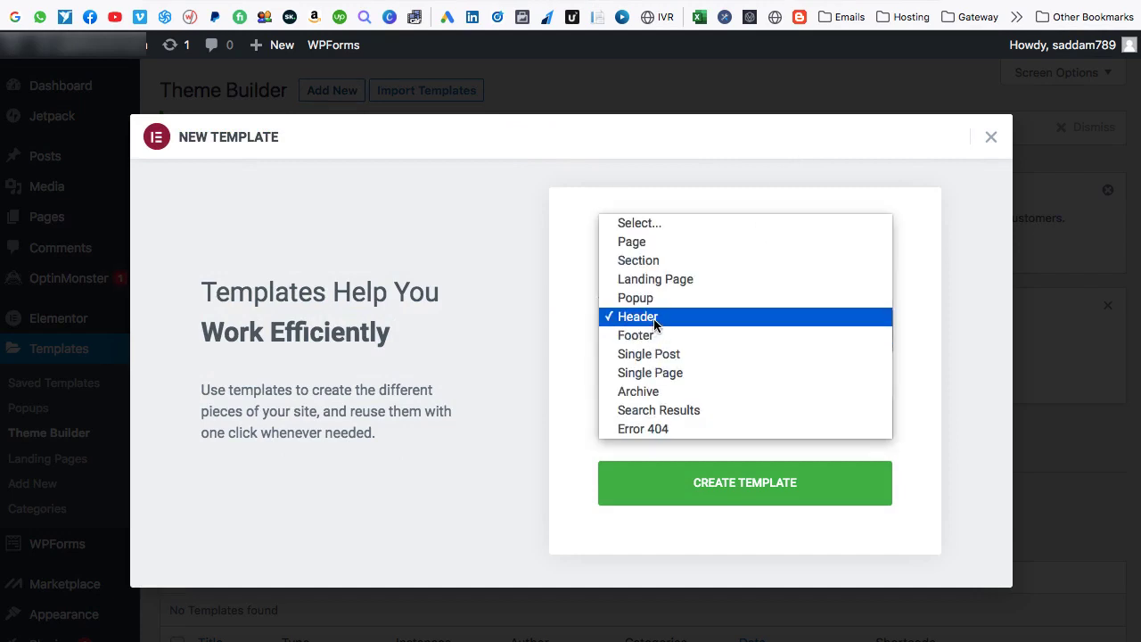
pyautogui.click(655, 321)
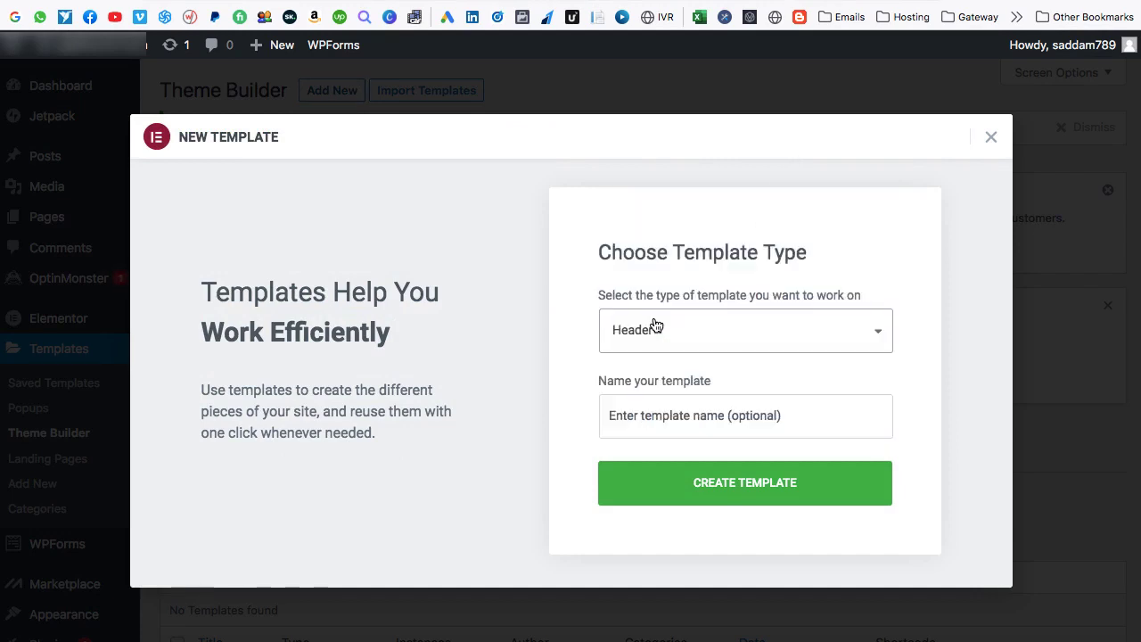
# - Name the template 'My custom header' and create it
pyautogui.click(663, 417)
pyautogui.write('M')
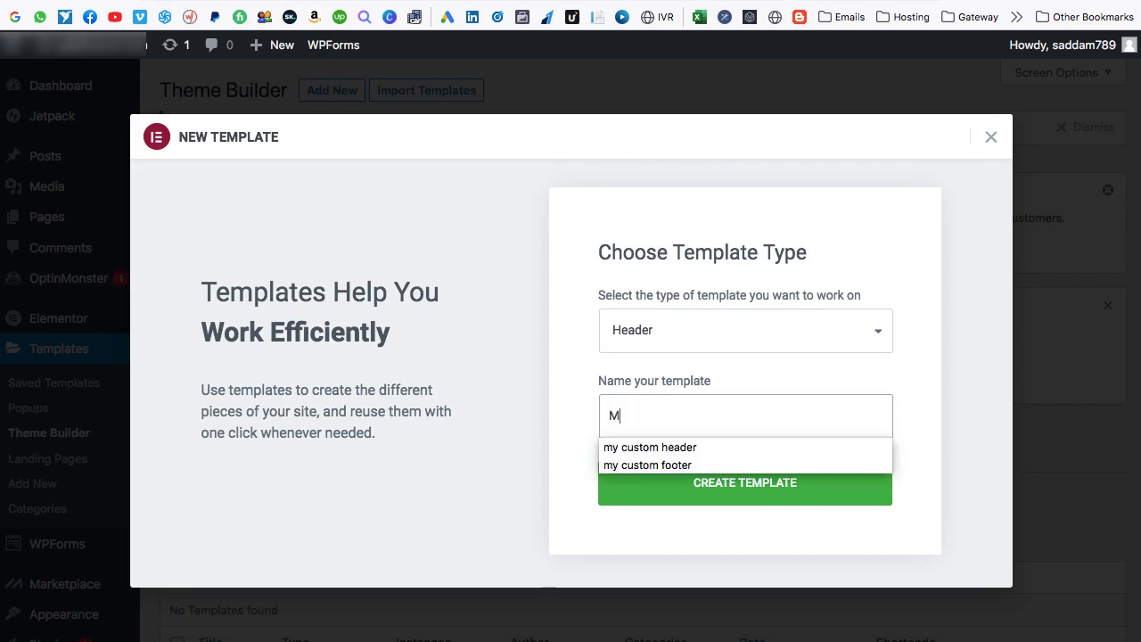
pyautogui.write('y customer h')
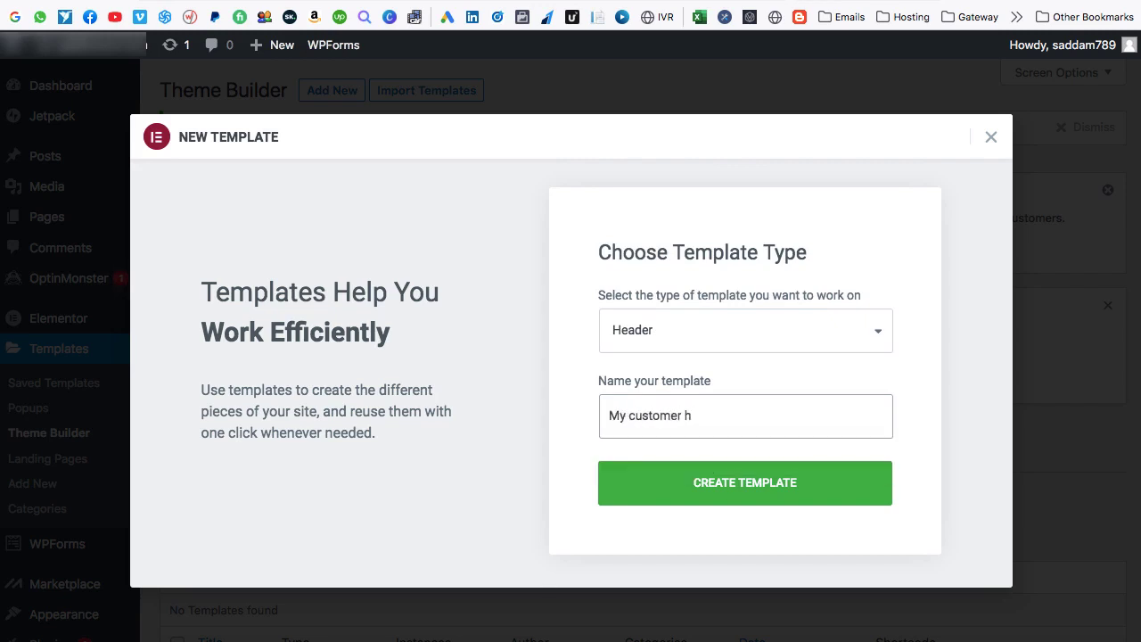
pyautogui.press('BackSpace')
pyautogui.write('heade')
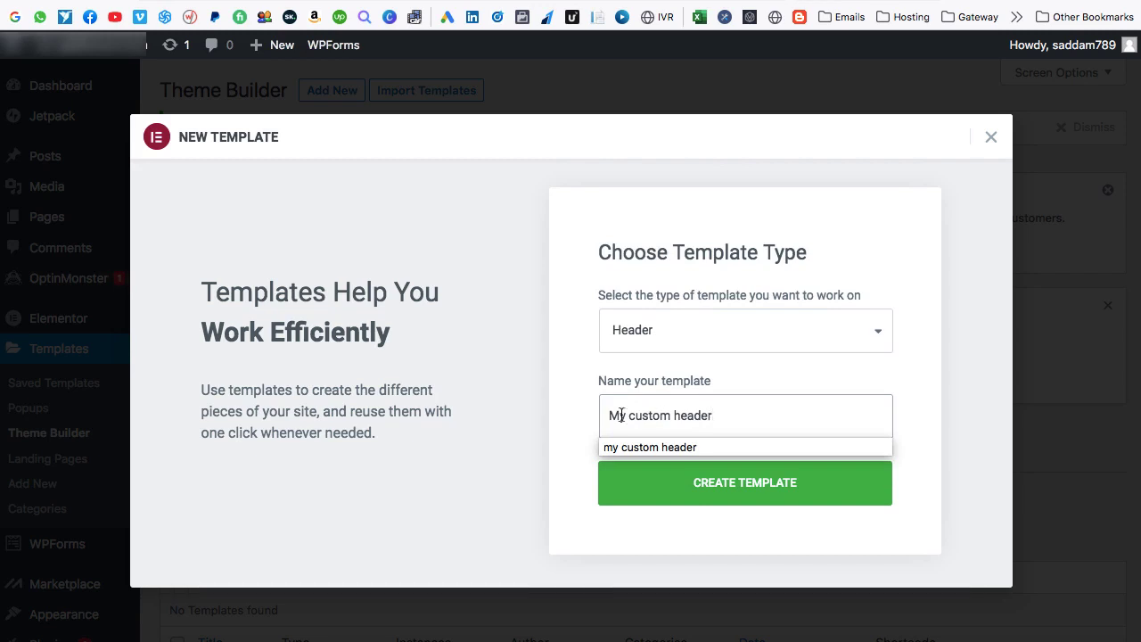
pyautogui.click(577, 419)
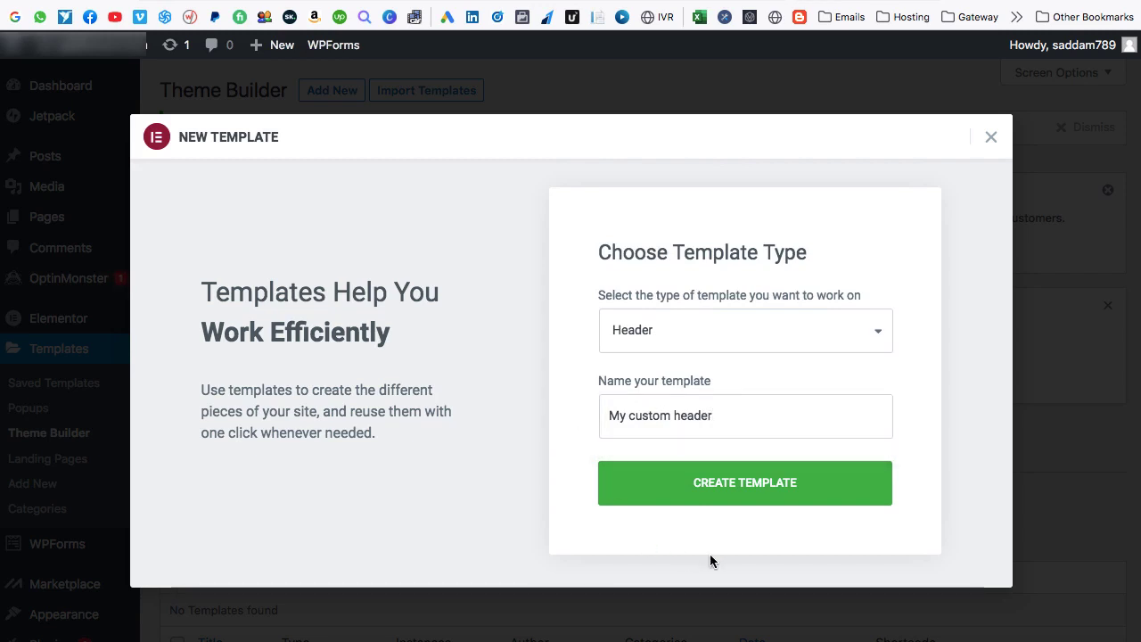
pyautogui.click(739, 490)
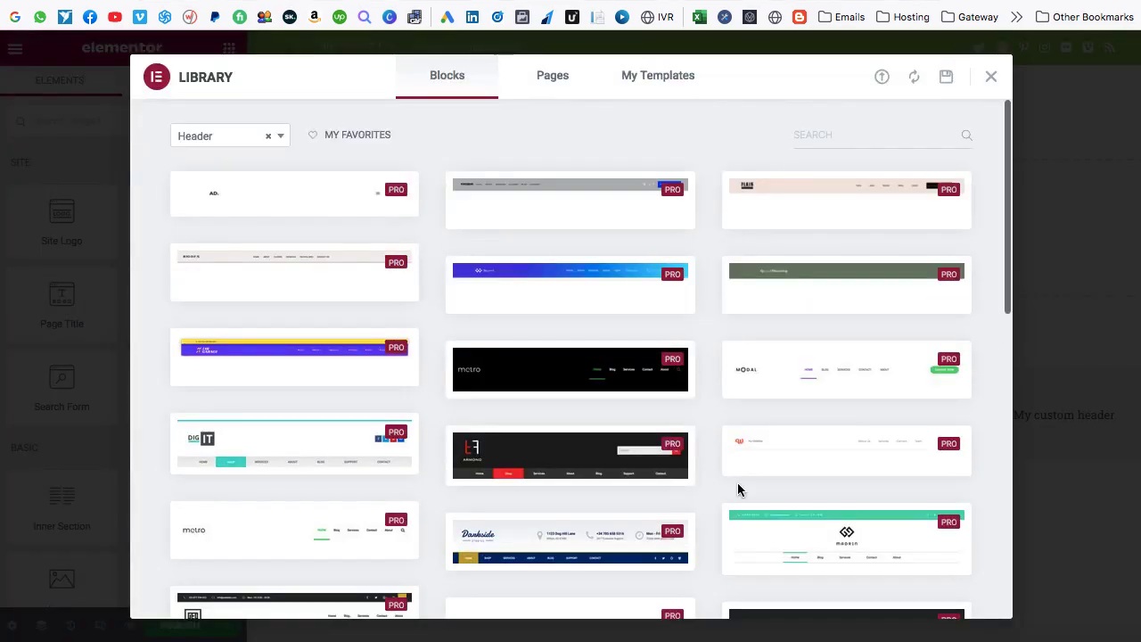
# - Close the header block library and add a single-column section to the canvas
pyautogui.click(989, 76)
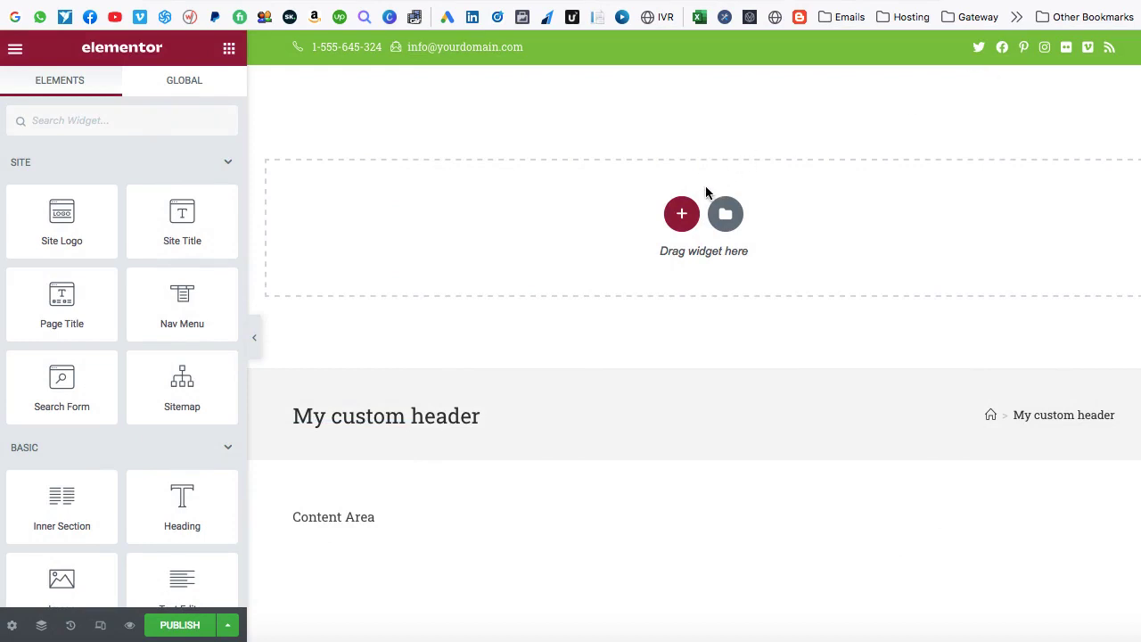
pyautogui.click(682, 219)
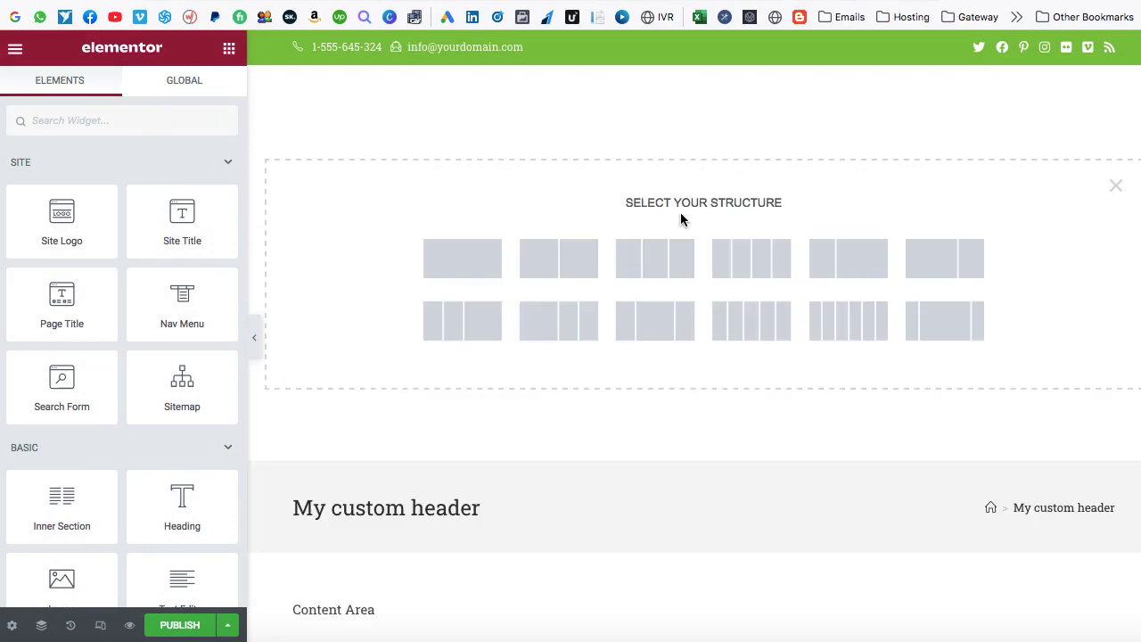
pyautogui.click(461, 268)
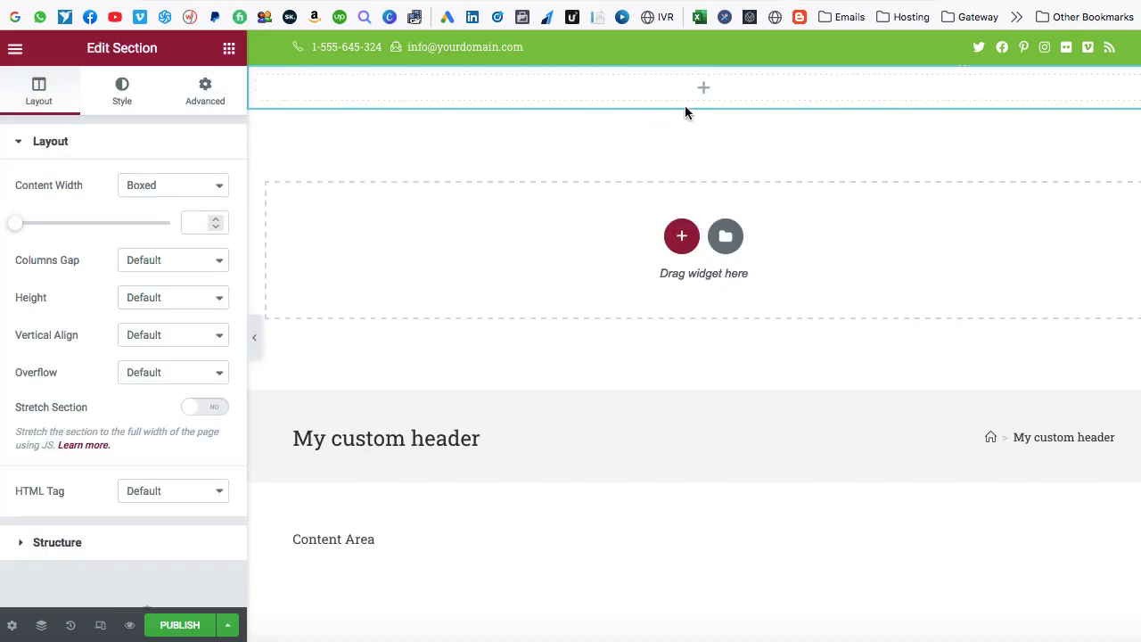
# - Drop an Inner Section into the header section and add a third column to it
pyautogui.click(704, 92)
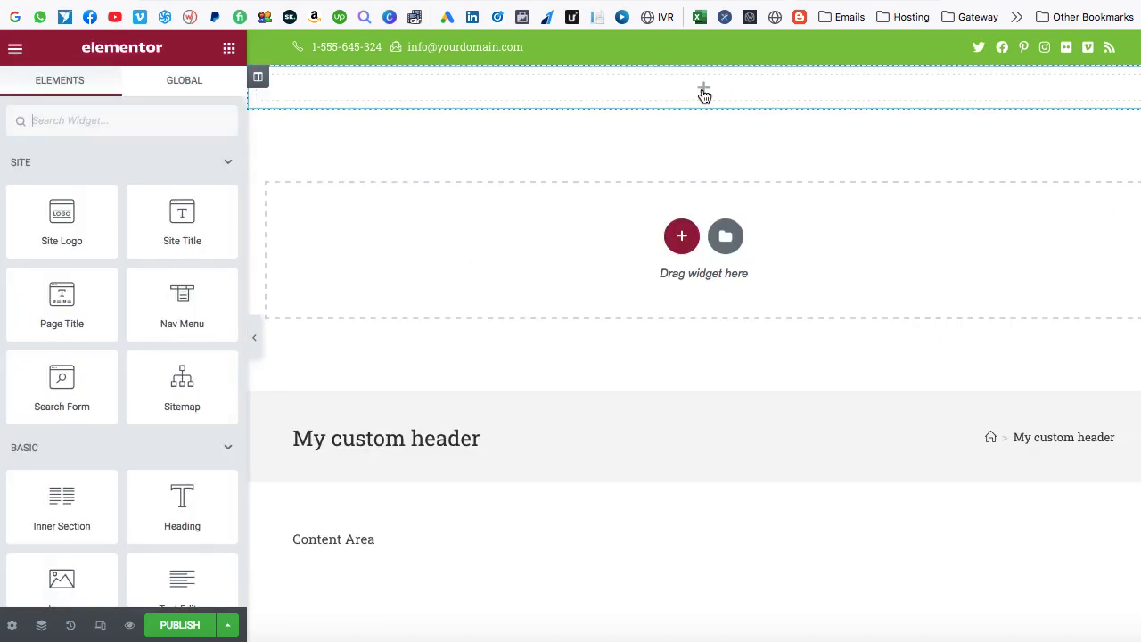
pyautogui.scroll(-3, 185, 253)
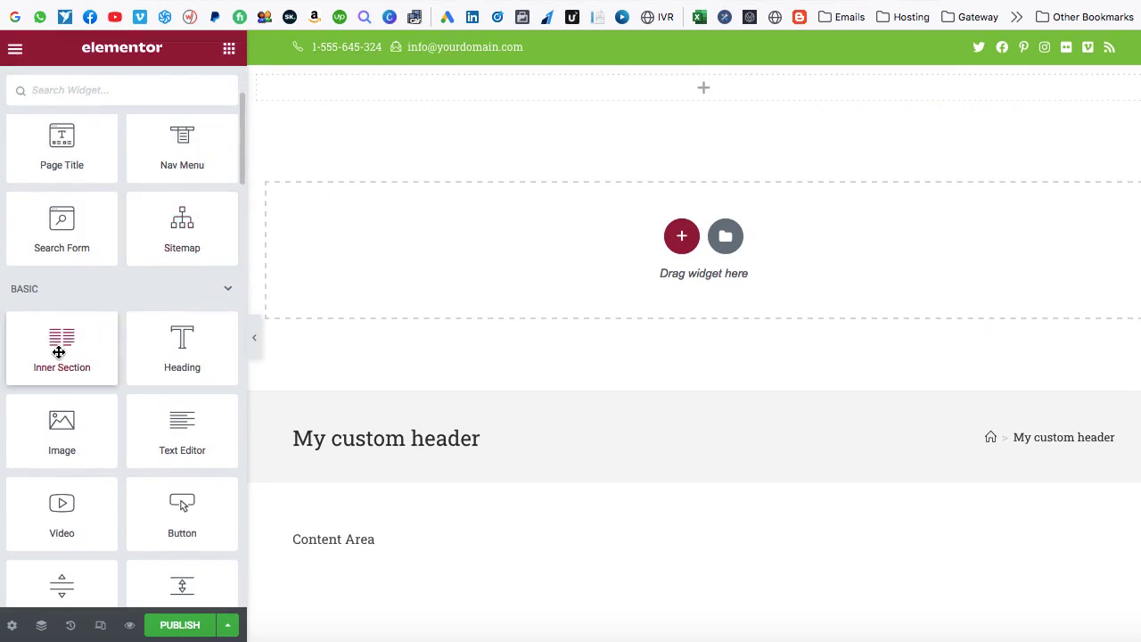
pyautogui.moveTo(54, 350); pyautogui.dragTo(455, 90)
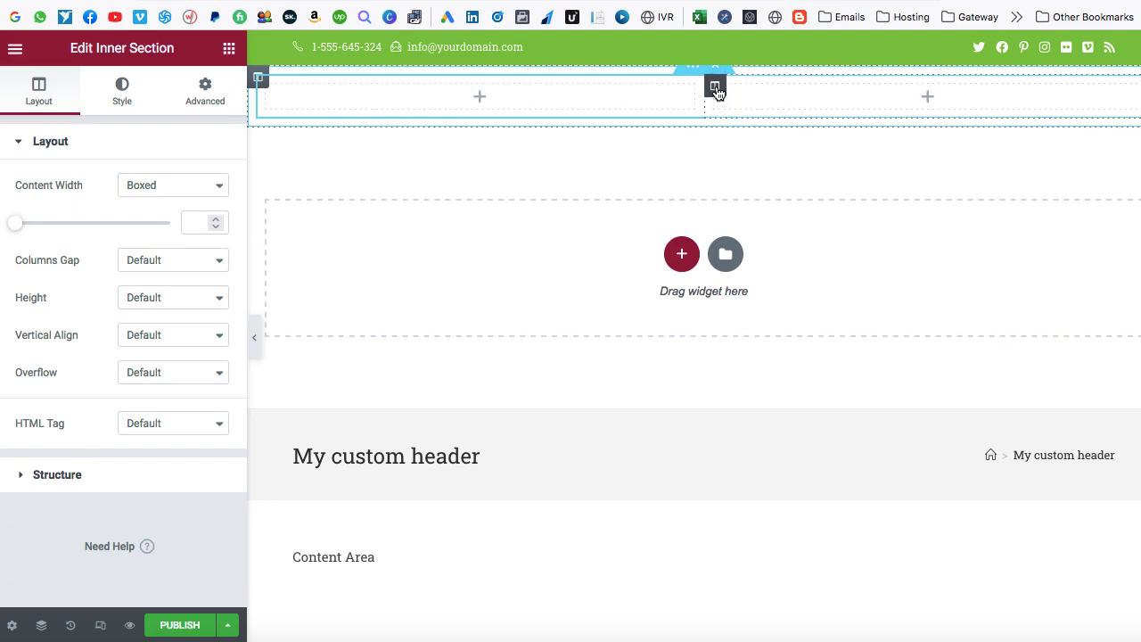
pyautogui.rightClick(717, 91)
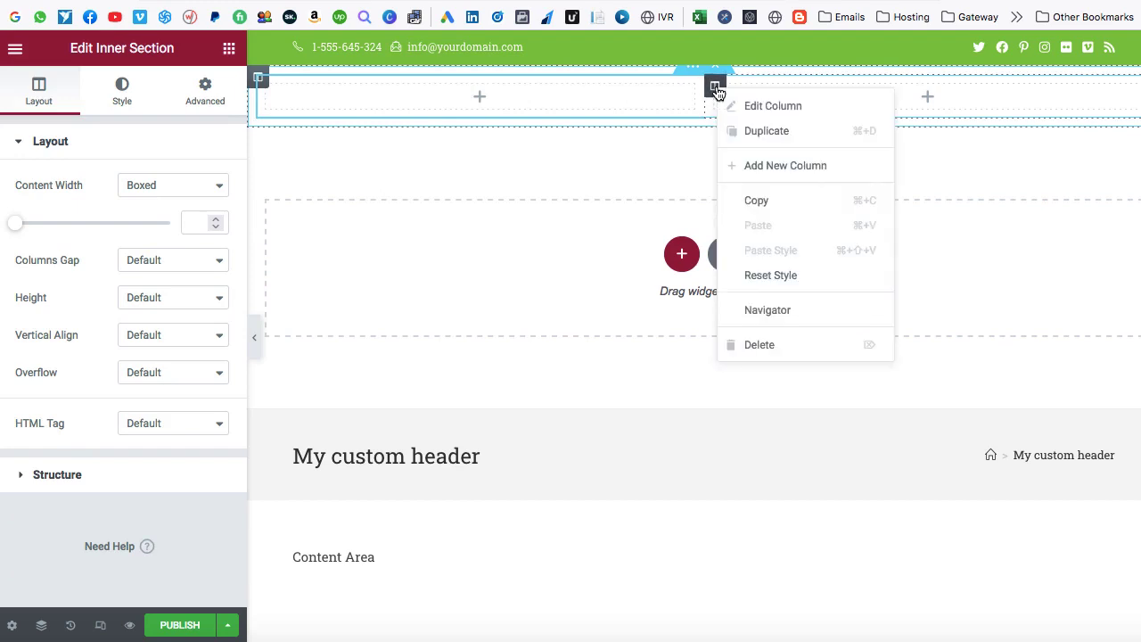
pyautogui.click(751, 167)
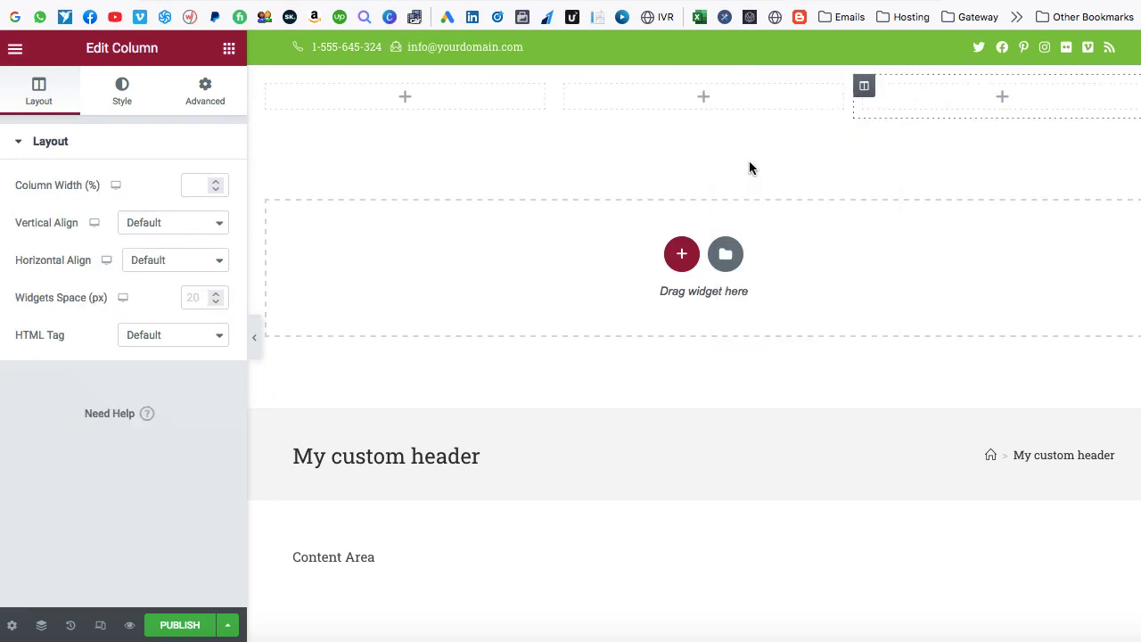
# - Resize the columns to about 20/55/25% and place the Site Logo widget in the left column
pyautogui.click(402, 104)
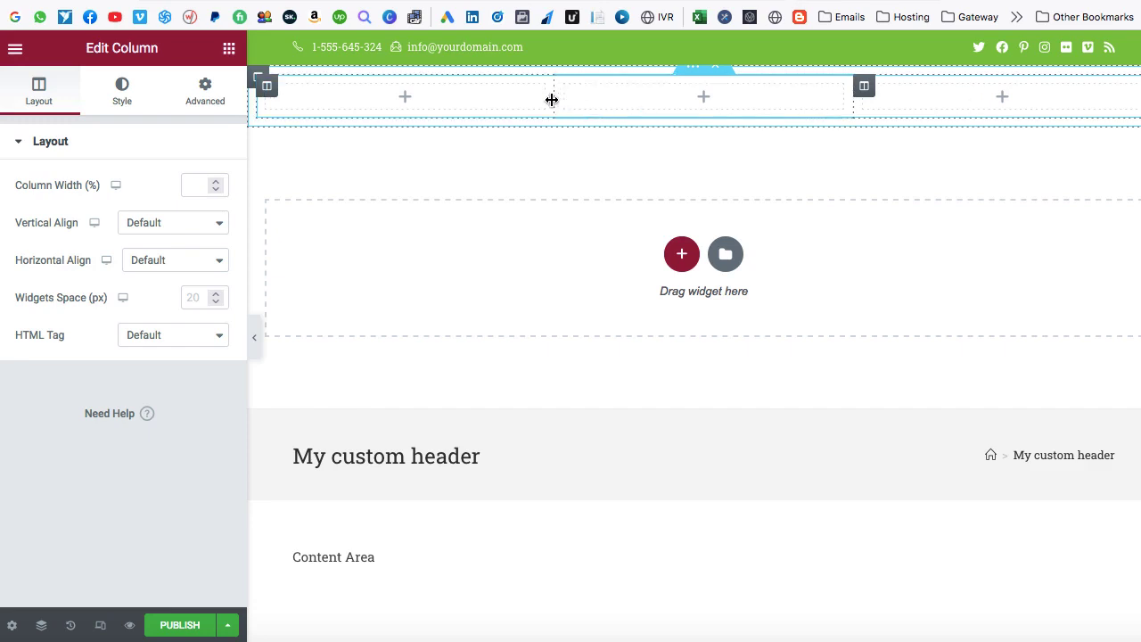
pyautogui.moveTo(543, 97); pyautogui.dragTo(393, 100)
pyautogui.moveTo(848, 96); pyautogui.dragTo(970, 102)
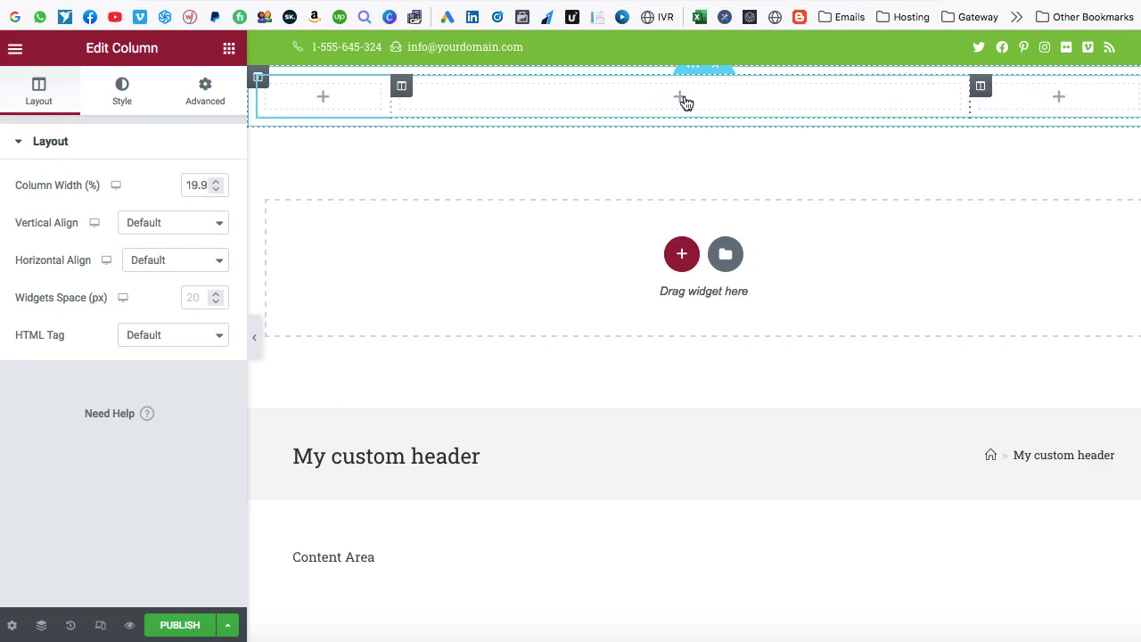
pyautogui.click(323, 98)
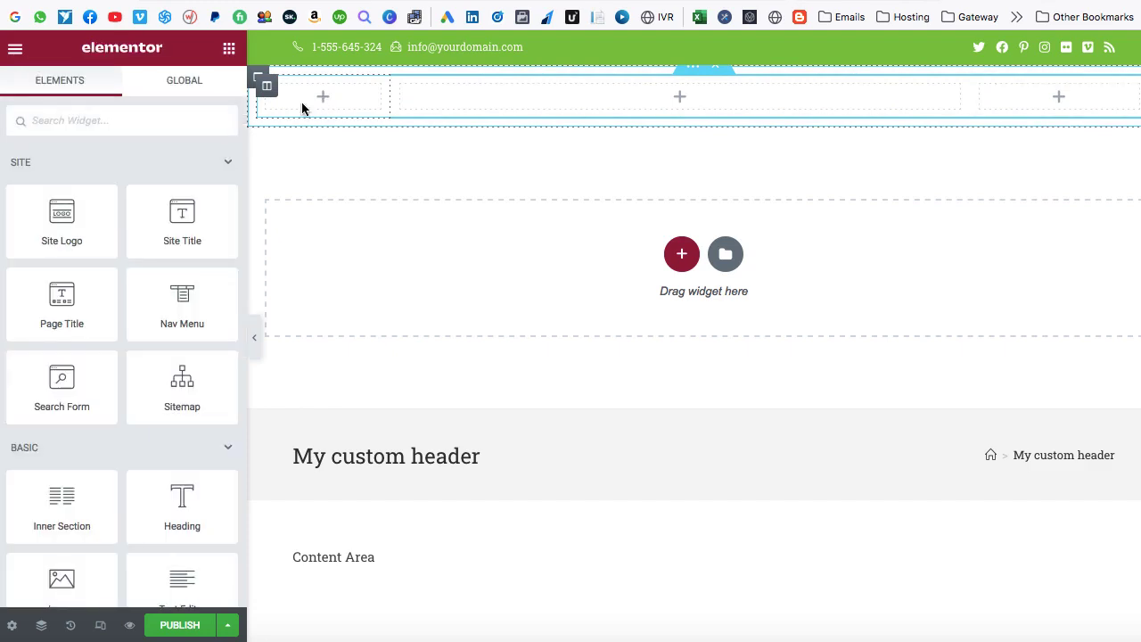
pyautogui.moveTo(53, 226); pyautogui.dragTo(325, 98)
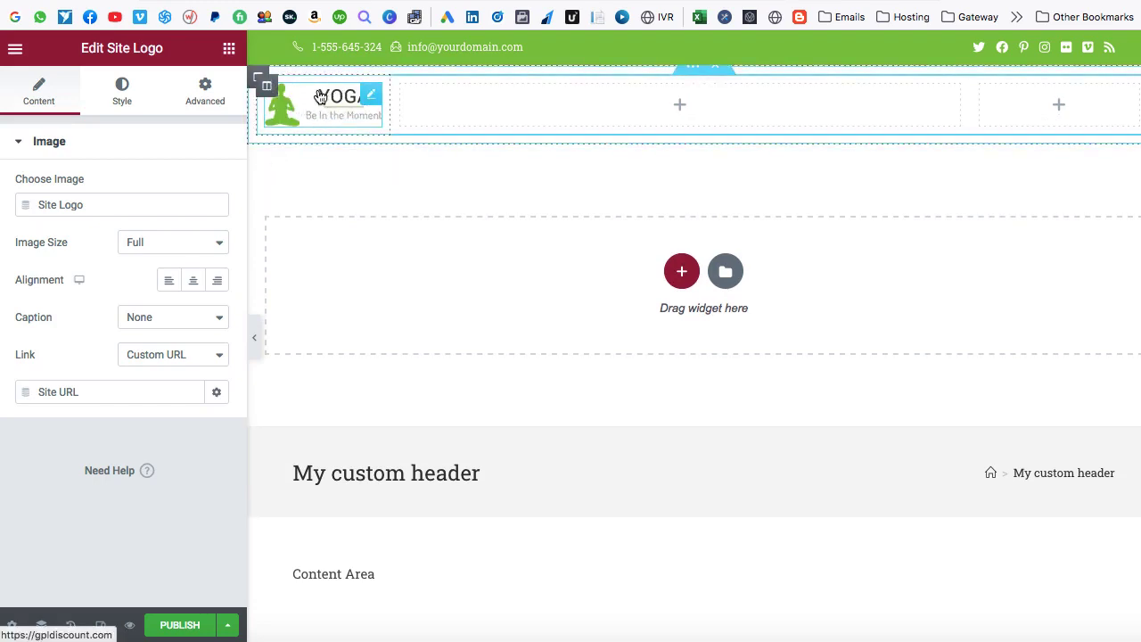
# - Add a Nav Menu widget showing Main Menu to the middle column, aligned center
pyautogui.click(680, 108)
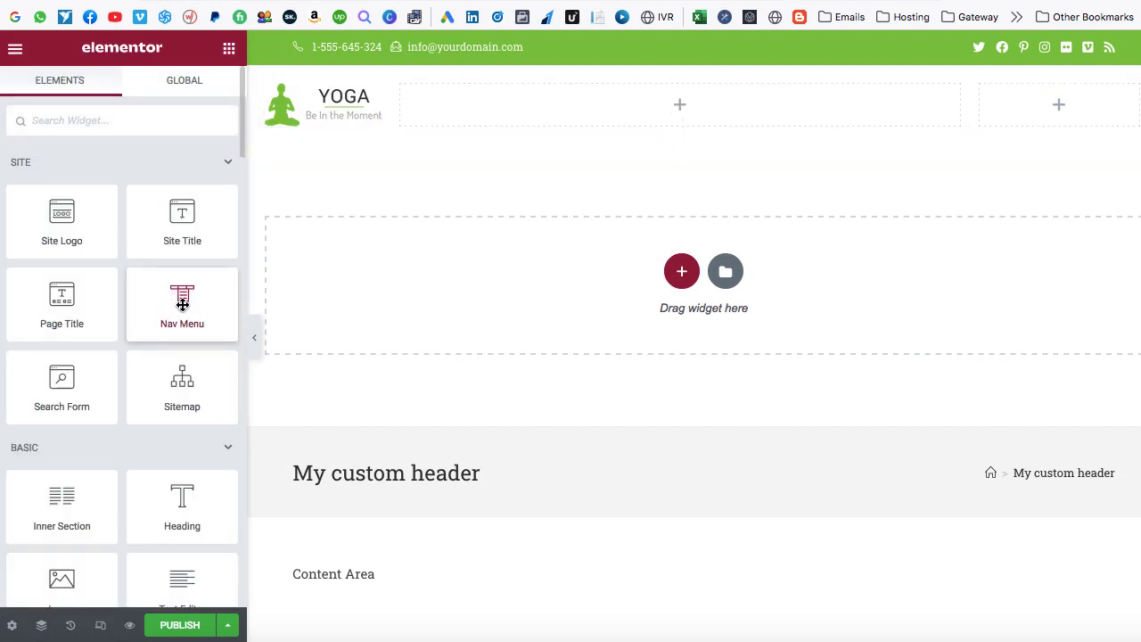
pyautogui.moveTo(182, 304); pyautogui.dragTo(569, 112)
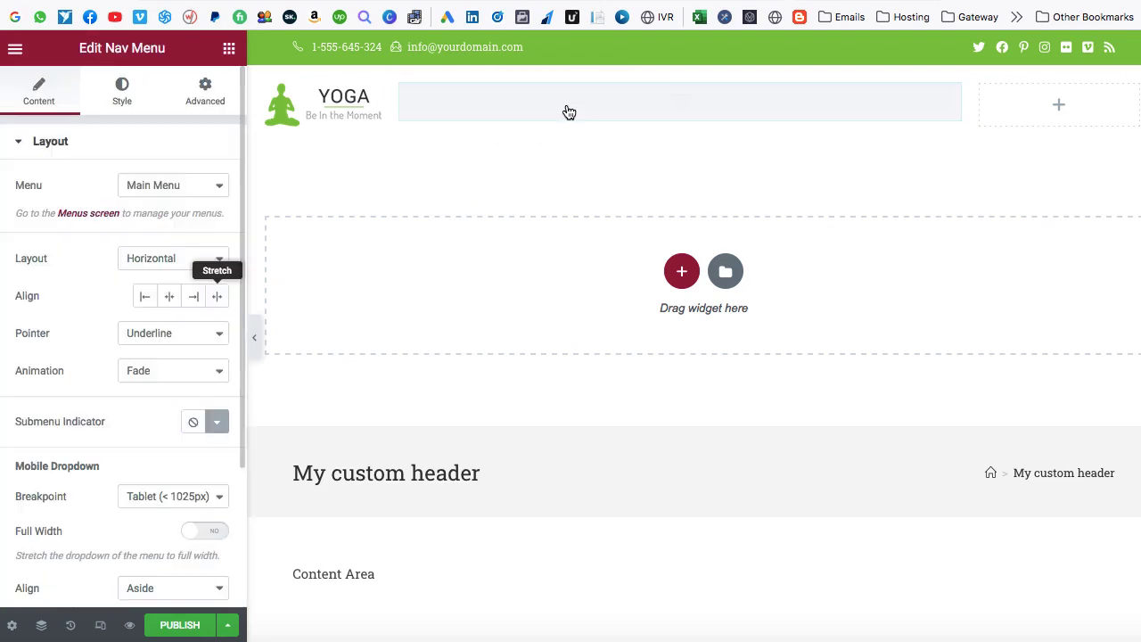
pyautogui.click(152, 187)
pyautogui.click(163, 185)
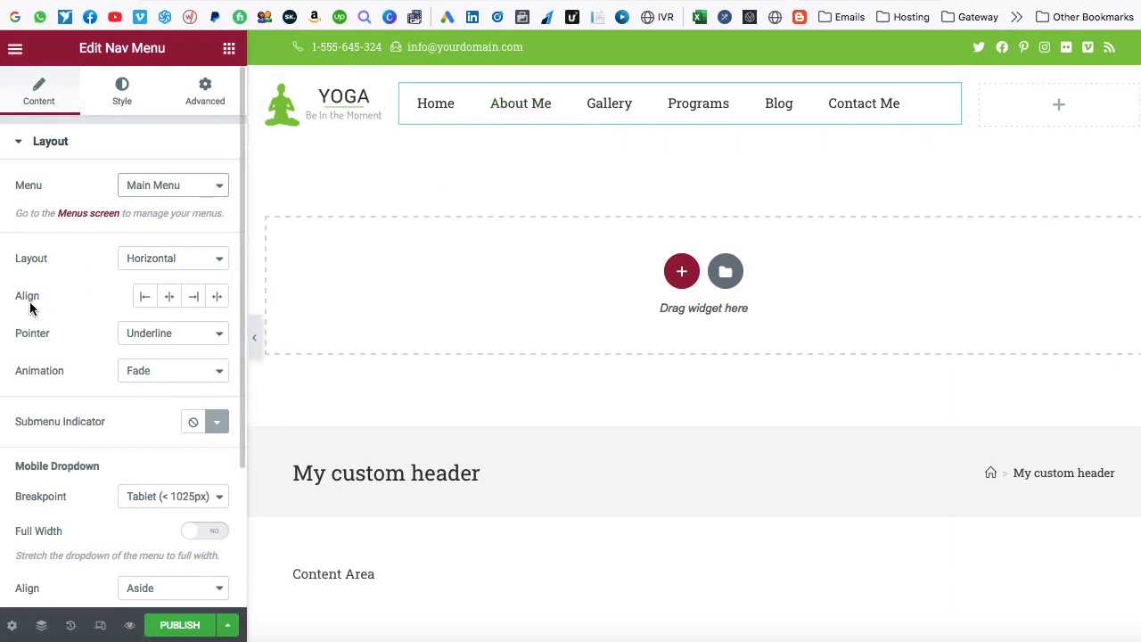
pyautogui.click(170, 299)
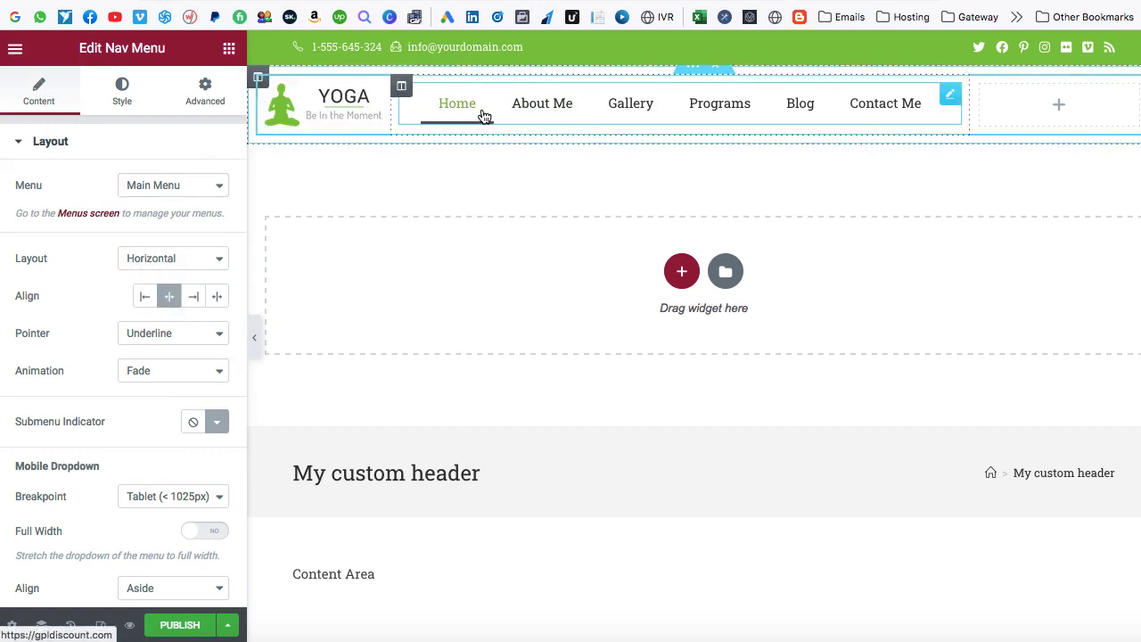
# - Put a center-aligned Button widget in the right column and open its settings
pyautogui.click(1062, 109)
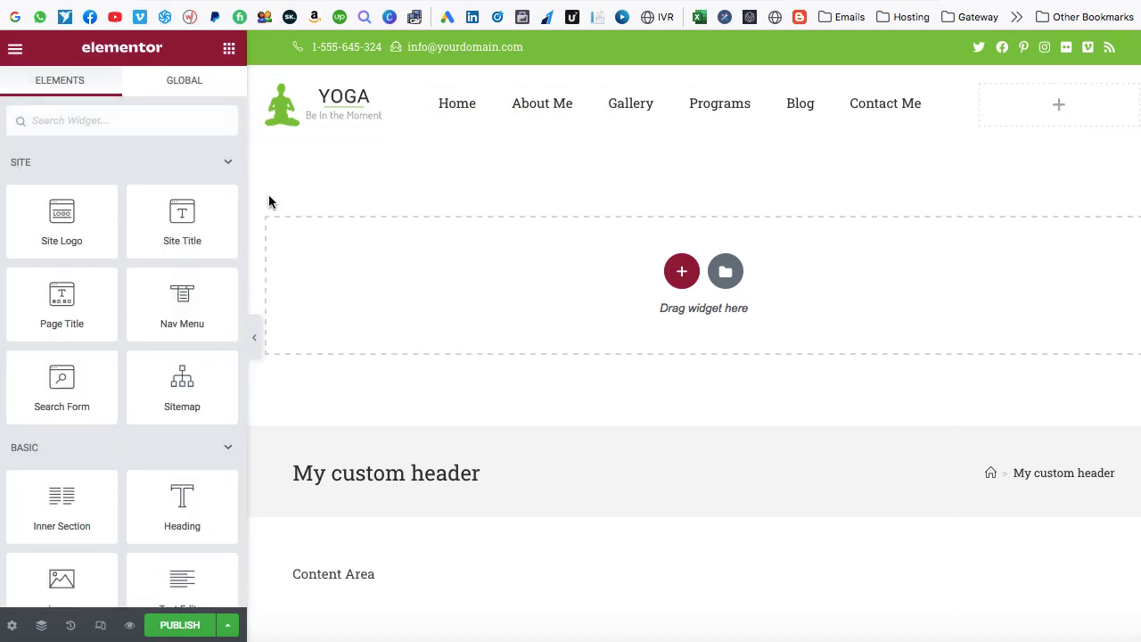
pyautogui.scroll(-5, 163, 364)
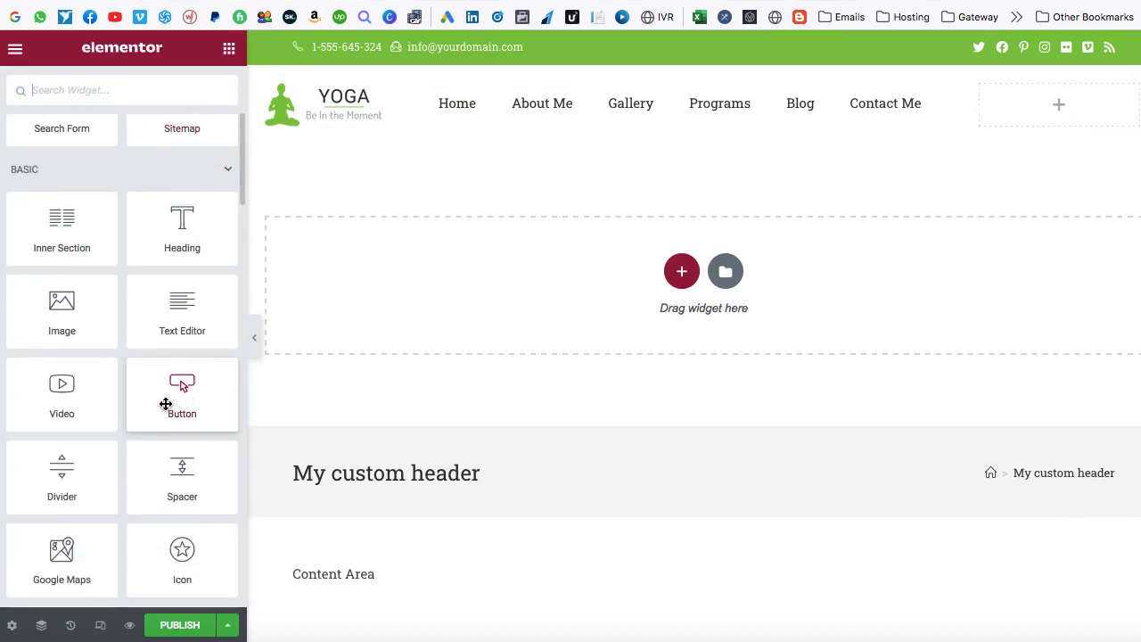
pyautogui.moveTo(166, 402); pyautogui.dragTo(1021, 116)
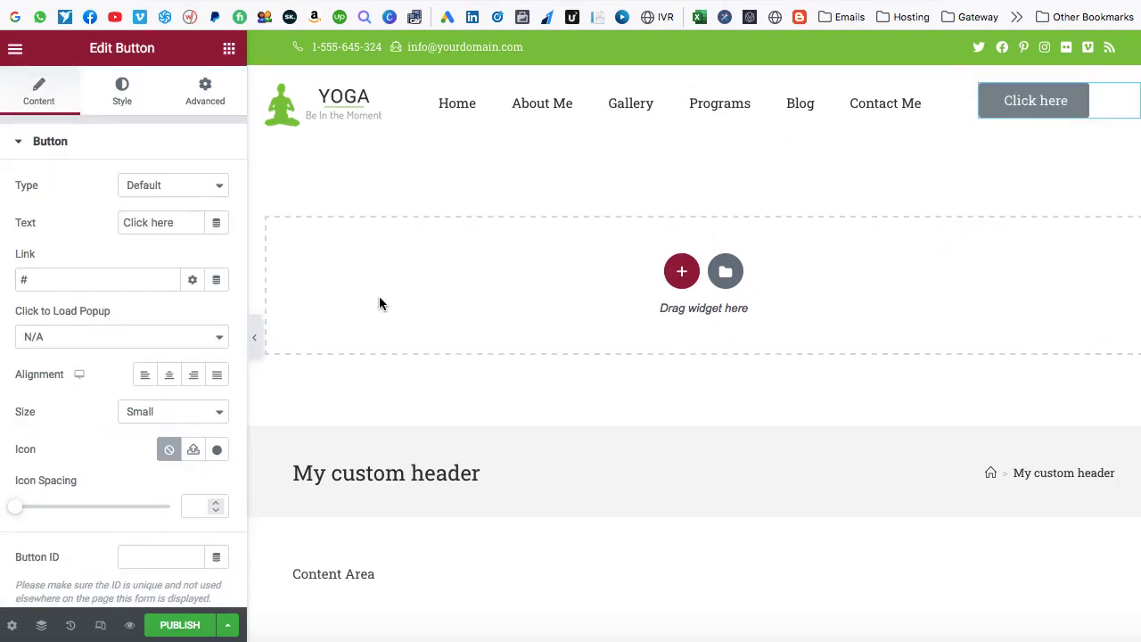
pyautogui.click(165, 382)
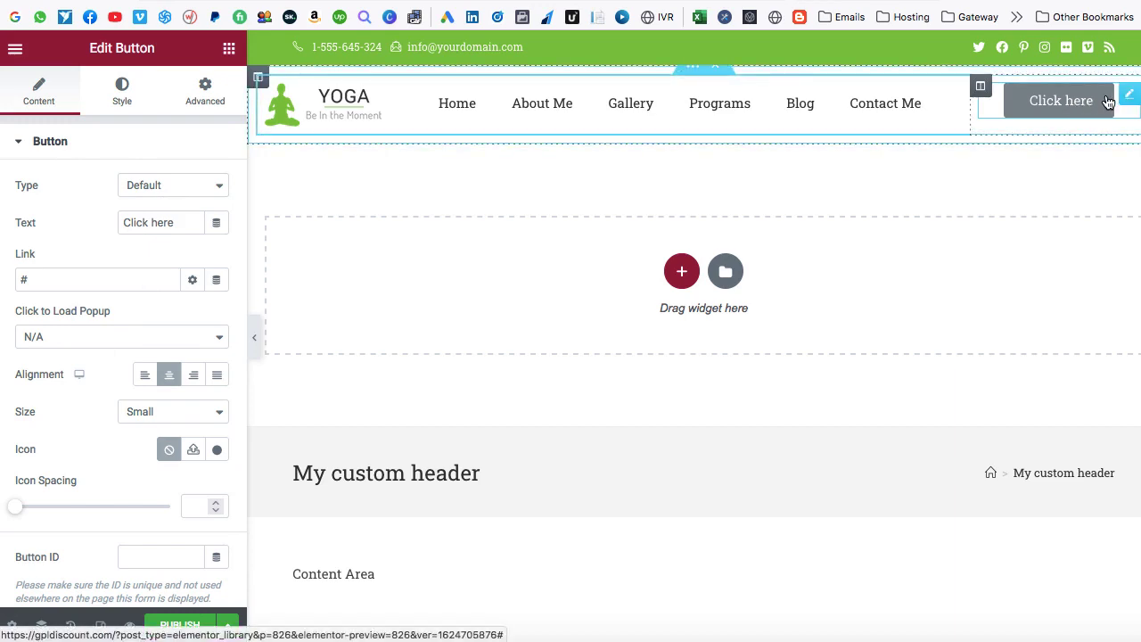
pyautogui.rightClick(1129, 97)
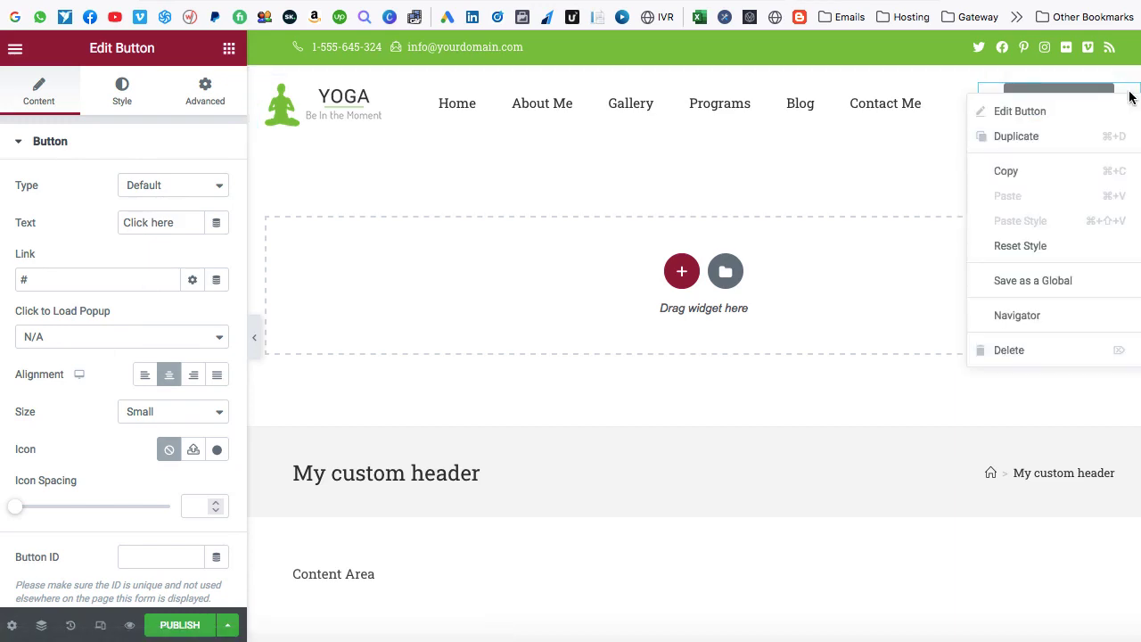
pyautogui.click(1036, 118)
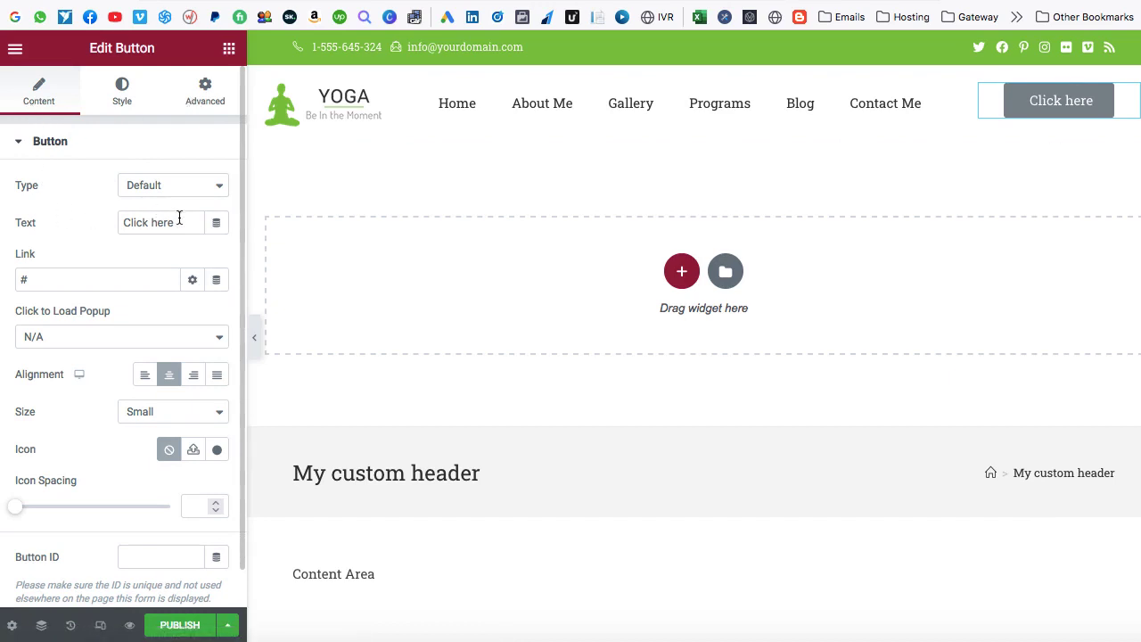
pyautogui.moveTo(183, 222); pyautogui.dragTo(123, 222)
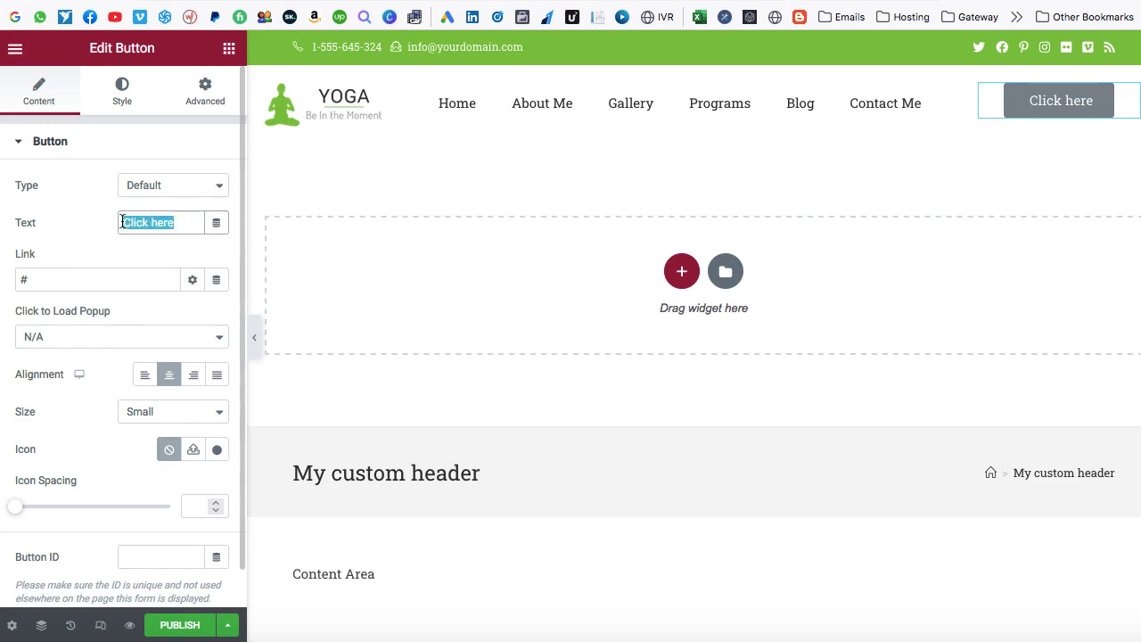
pyautogui.write('Sign up')
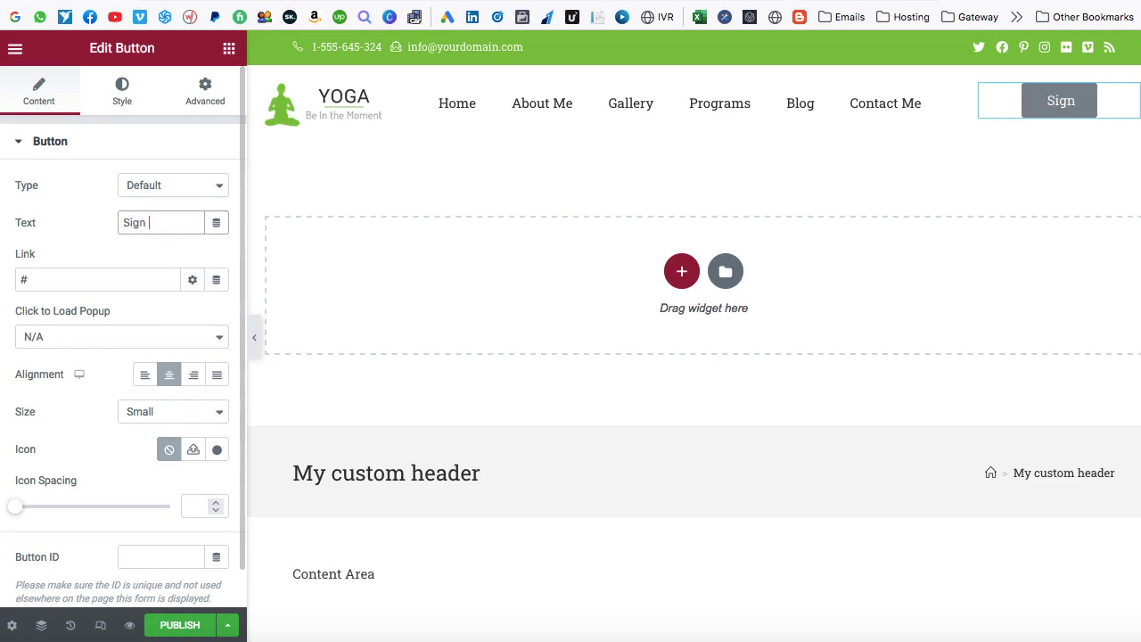
pyautogui.click(48, 279)
pyautogui.press('BackSpace')
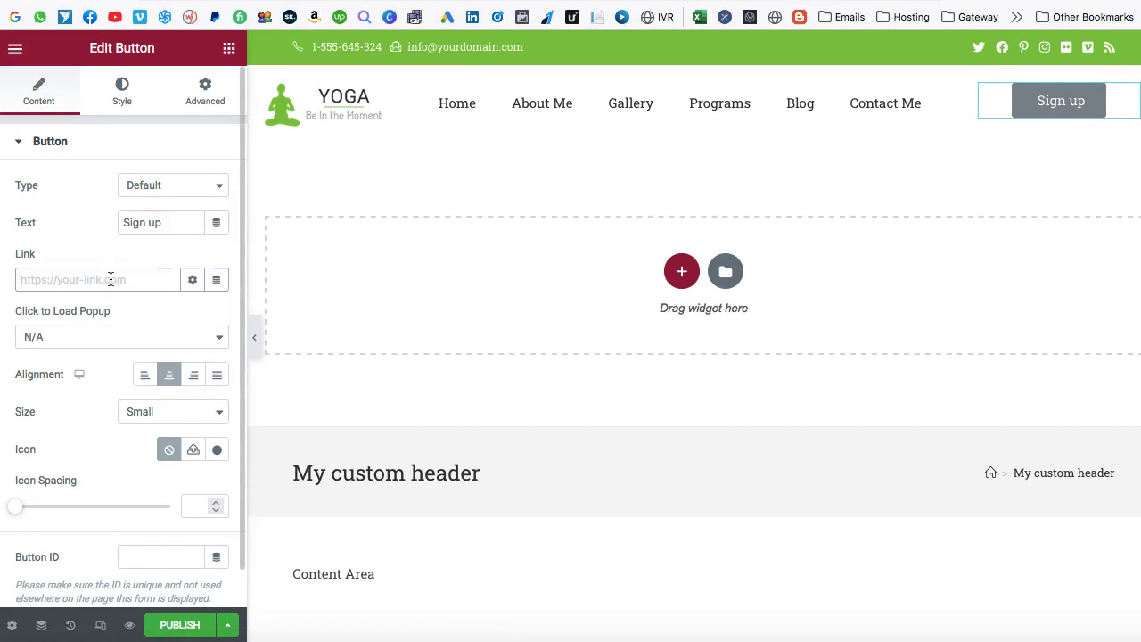
pyautogui.write('https://www.facebook.com')
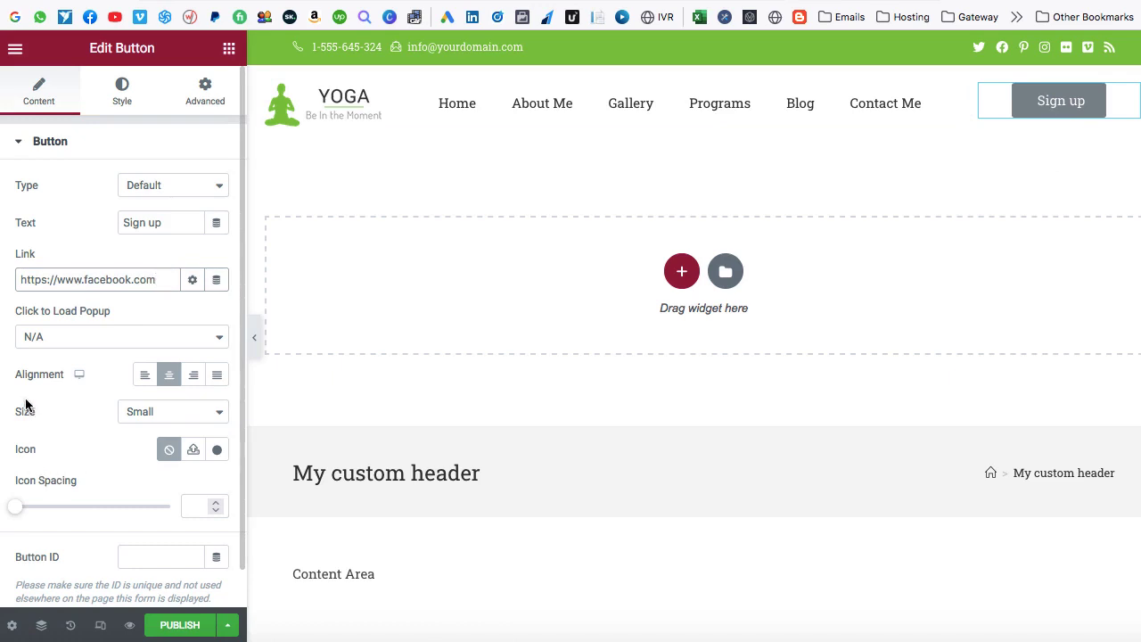
# - Set the button size to Medium
pyautogui.click(170, 413)
pyautogui.click(167, 425)
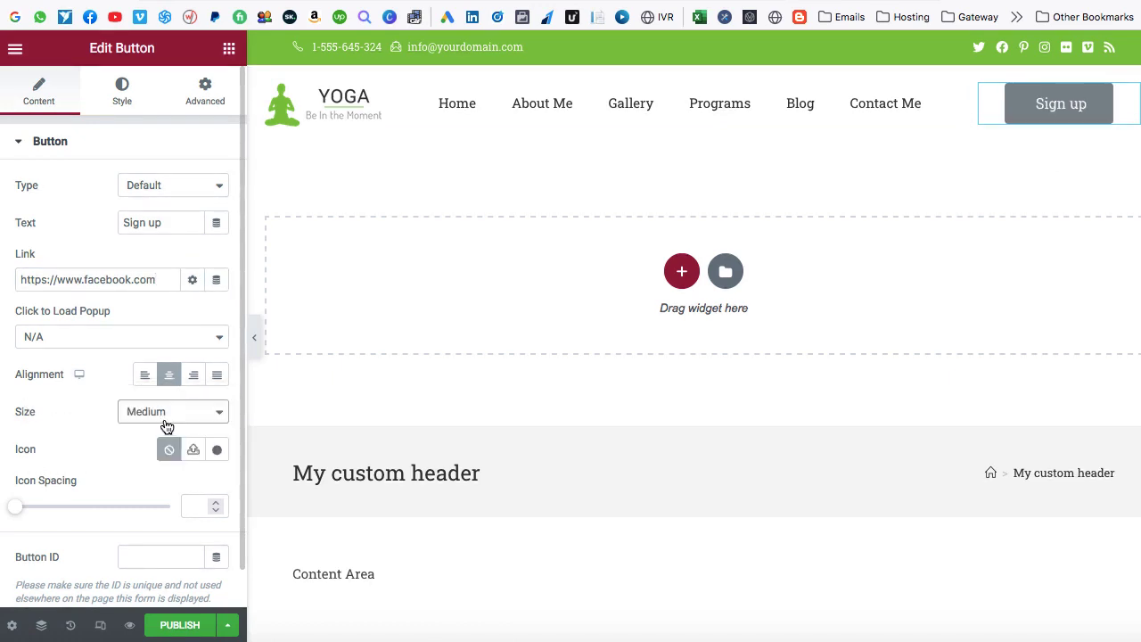
pyautogui.click(163, 413)
pyautogui.click(159, 425)
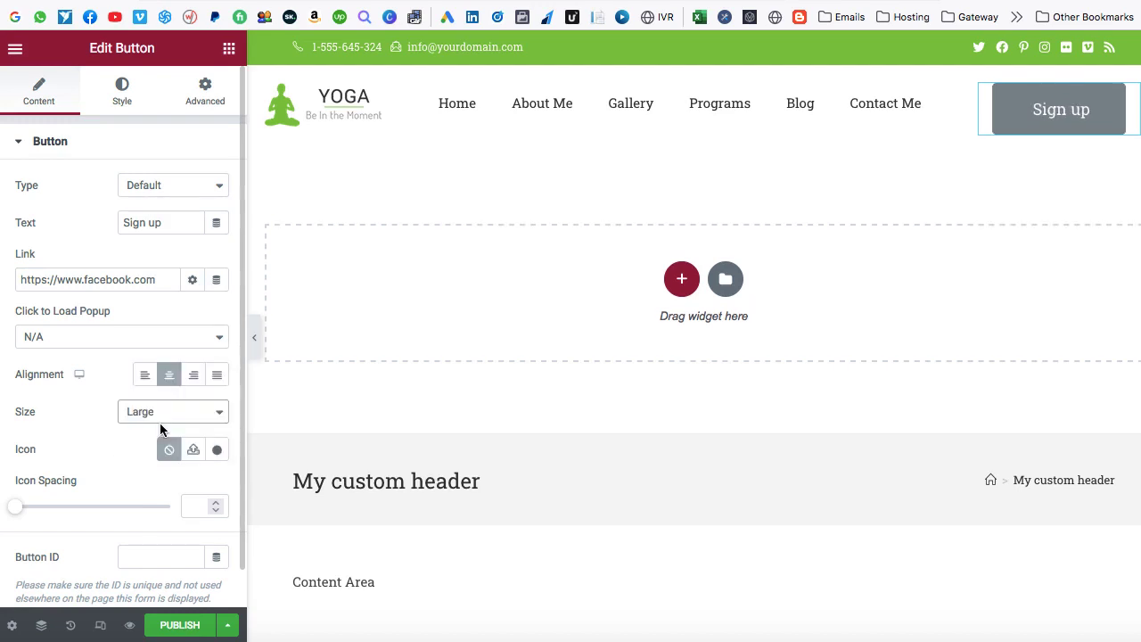
pyautogui.click(161, 414)
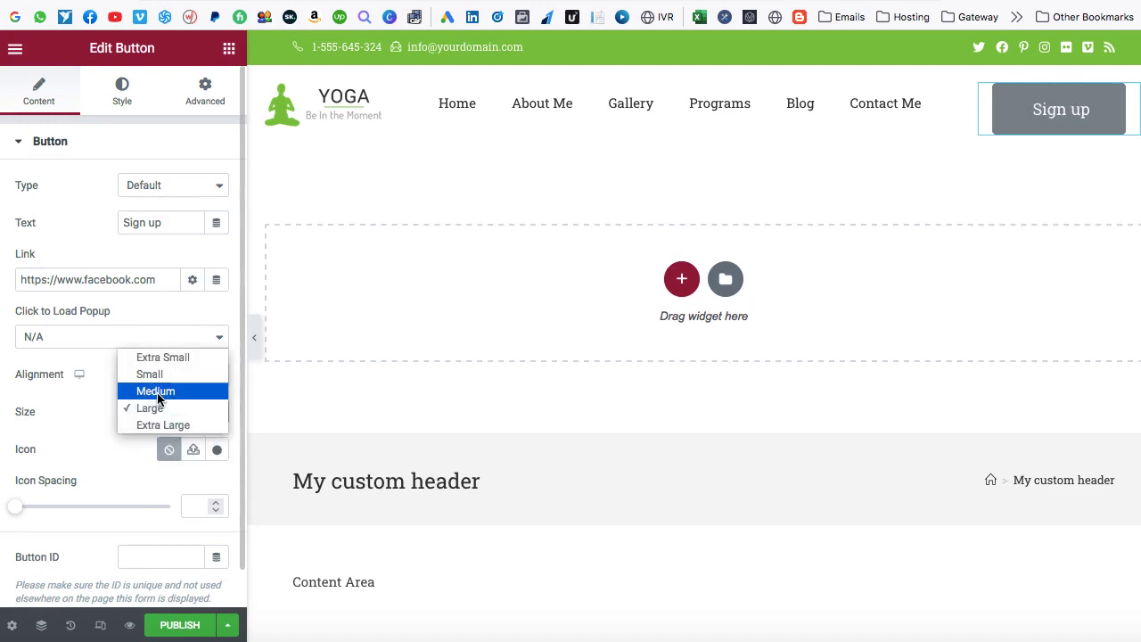
pyautogui.click(158, 392)
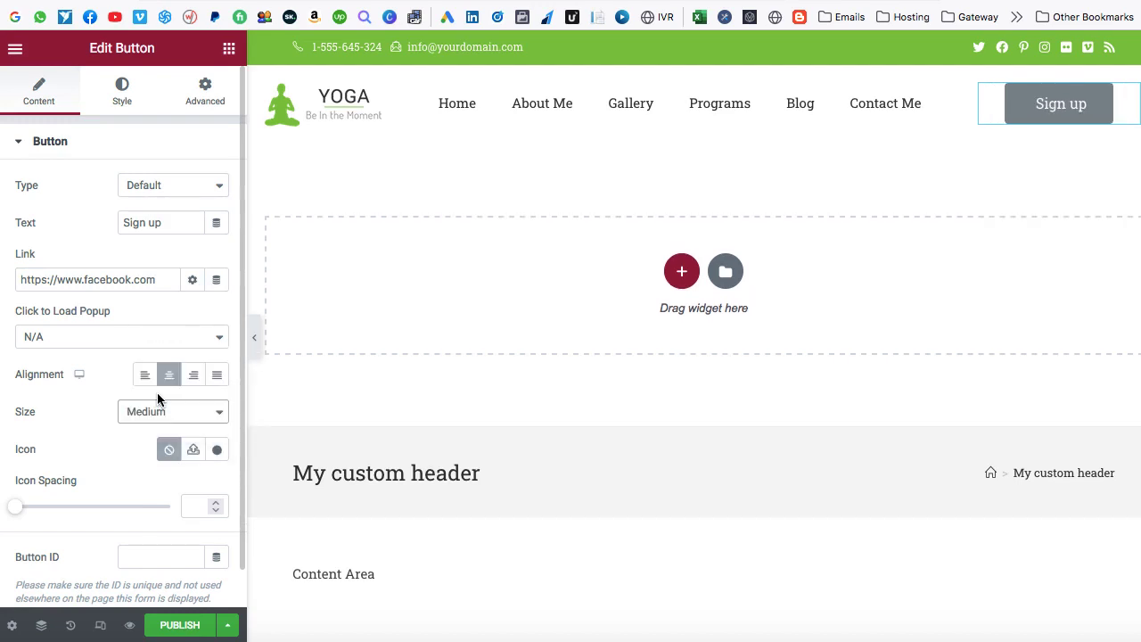
# - Set the Sign up button's normal-state background to orange #EF834F and copy that hex code
pyautogui.click(123, 100)
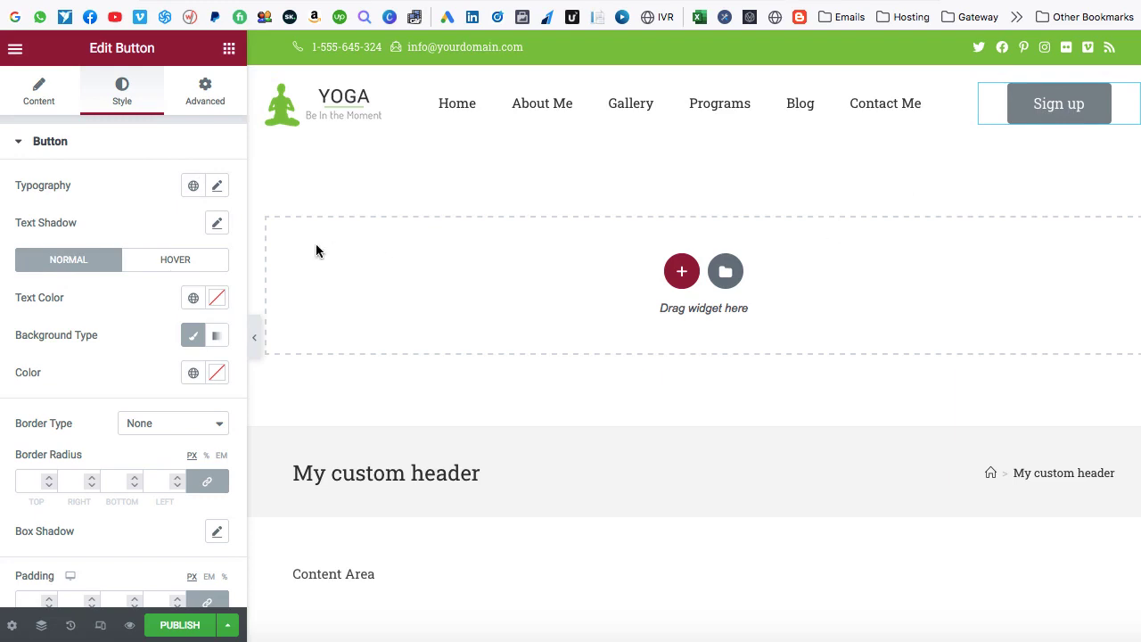
pyautogui.click(159, 270)
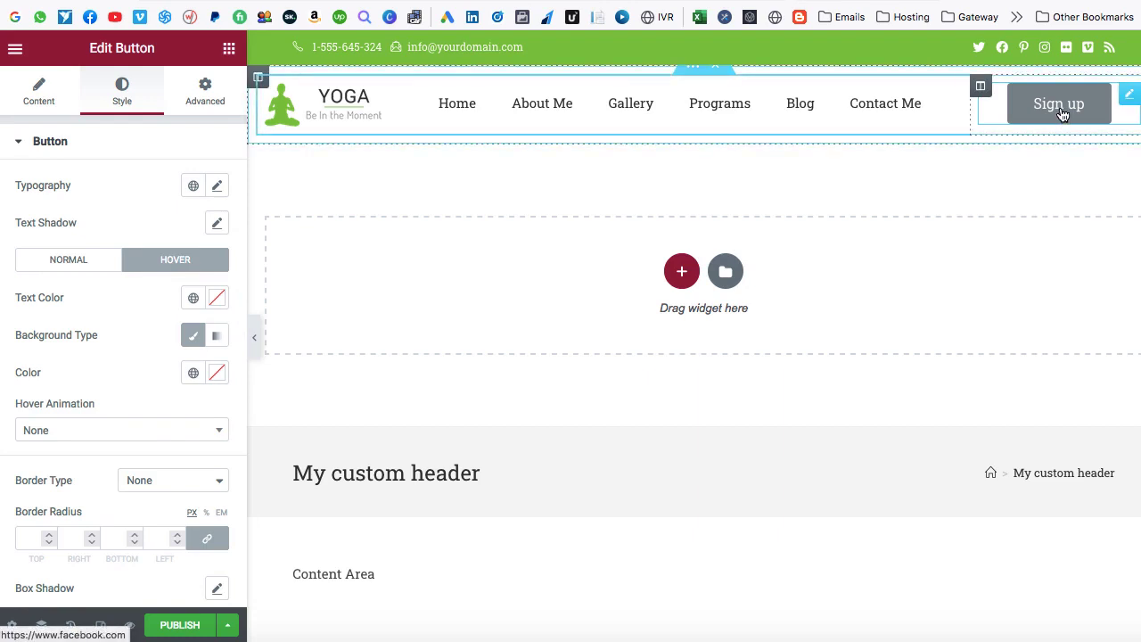
pyautogui.click(76, 262)
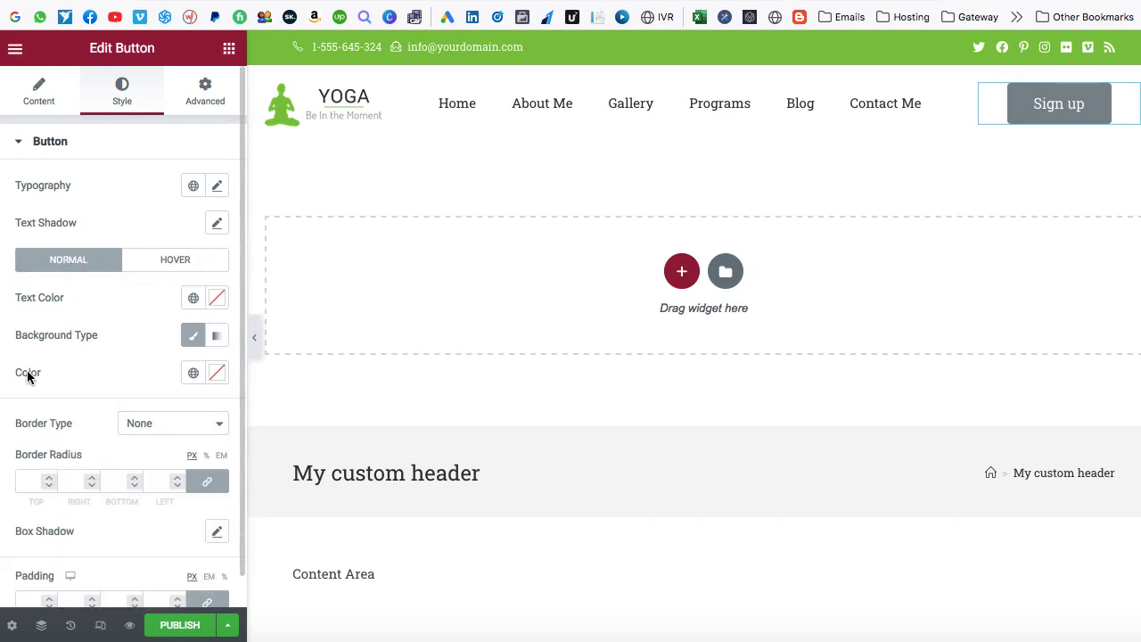
pyautogui.click(217, 375)
pyautogui.moveTo(224, 265); pyautogui.dragTo(259, 128)
pyautogui.moveTo(125, 285); pyautogui.dragTo(132, 286)
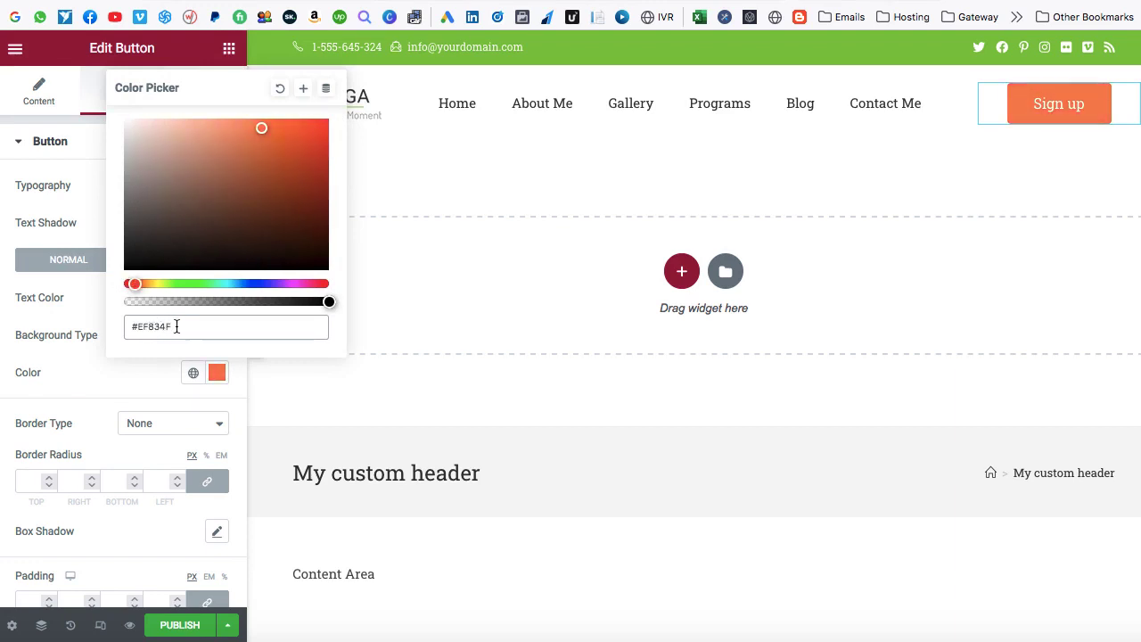
pyautogui.moveTo(176, 327); pyautogui.dragTo(131, 326)
pyautogui.rightClick(137, 326)
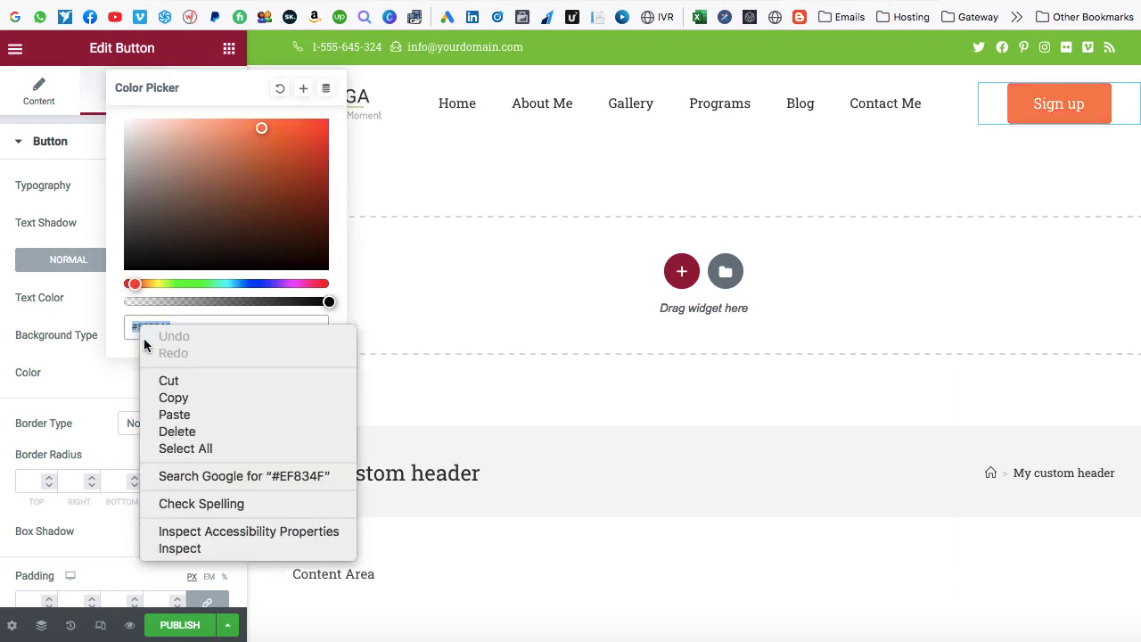
pyautogui.click(170, 395)
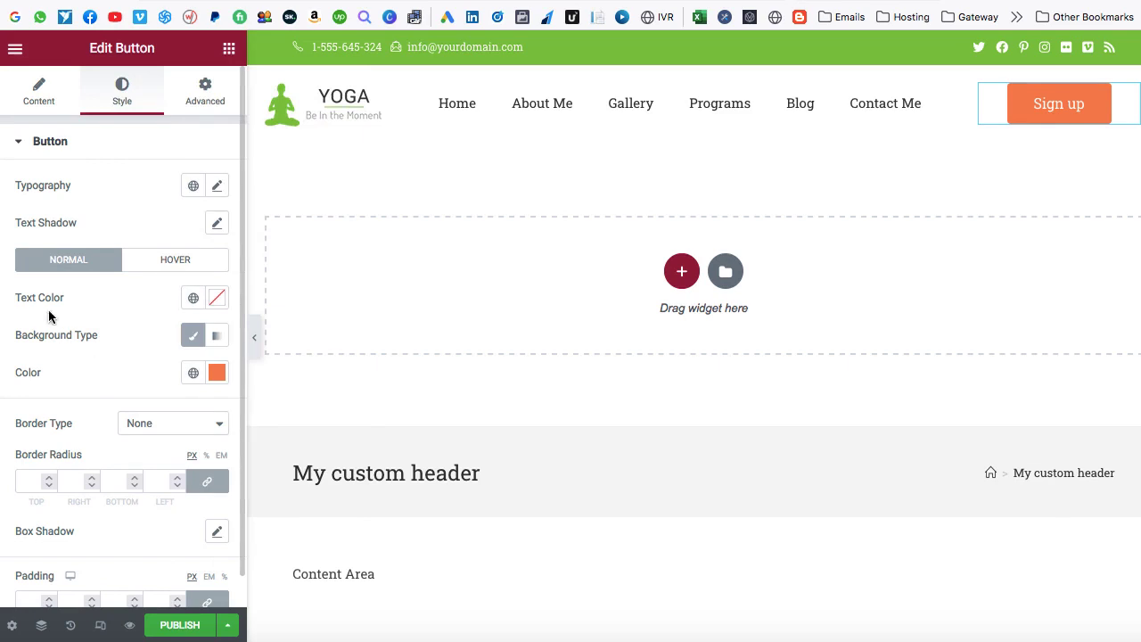
pyautogui.click(217, 298)
# - Make the normal text colour #FFFFFF and the hover background black #000000
pyautogui.write('#FFFFFF')
pyautogui.click(64, 361)
pyautogui.click(172, 267)
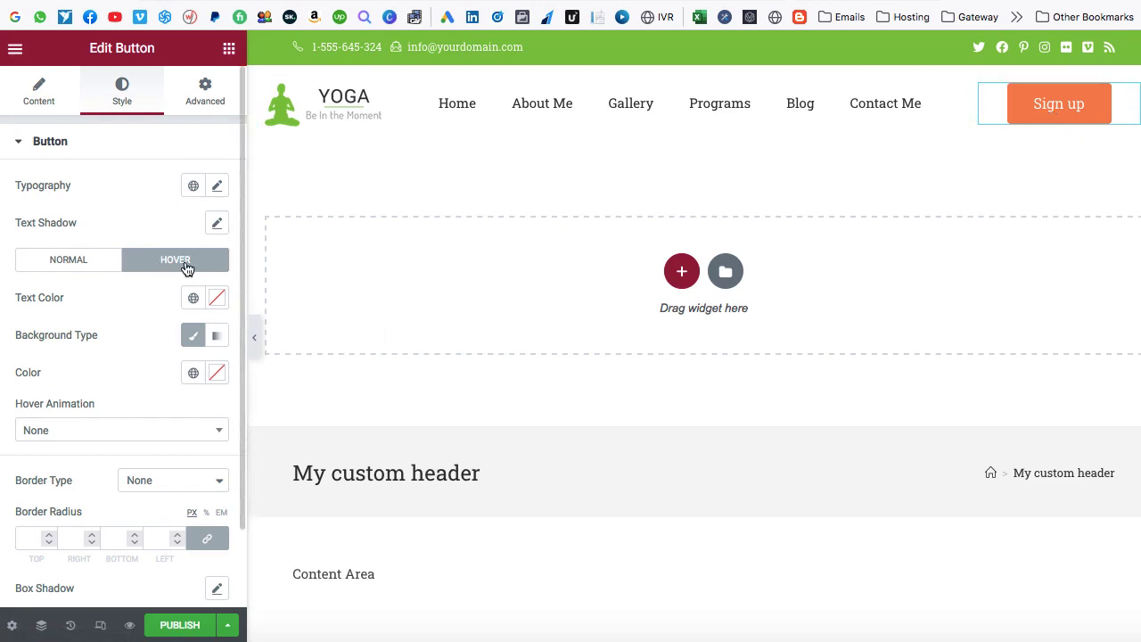
pyautogui.click(217, 373)
pyautogui.click(122, 281)
pyautogui.moveTo(122, 282); pyautogui.dragTo(93, 307)
pyautogui.click(82, 369)
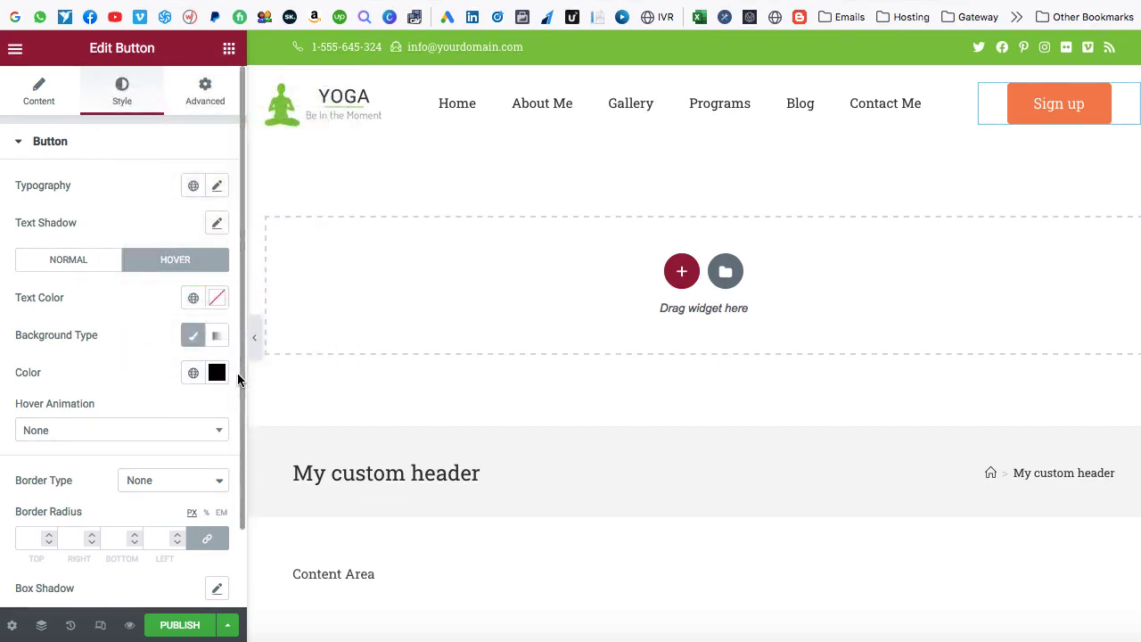
# - Set the hover text colour to white and raise the border radius to 38 px
pyautogui.click(217, 298)
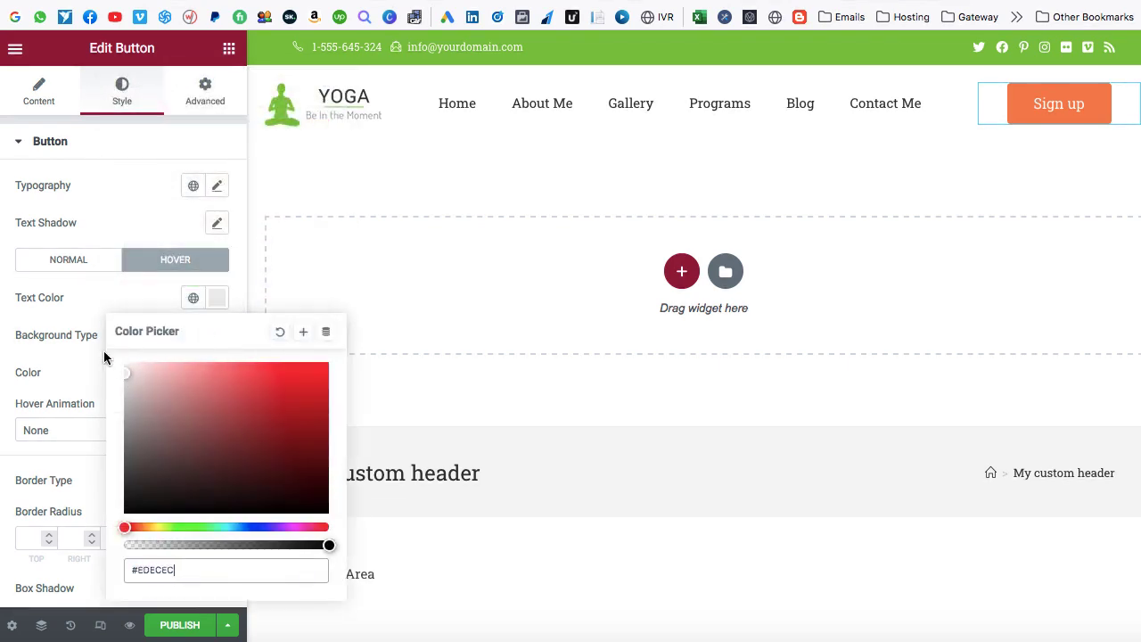
pyautogui.click(71, 366)
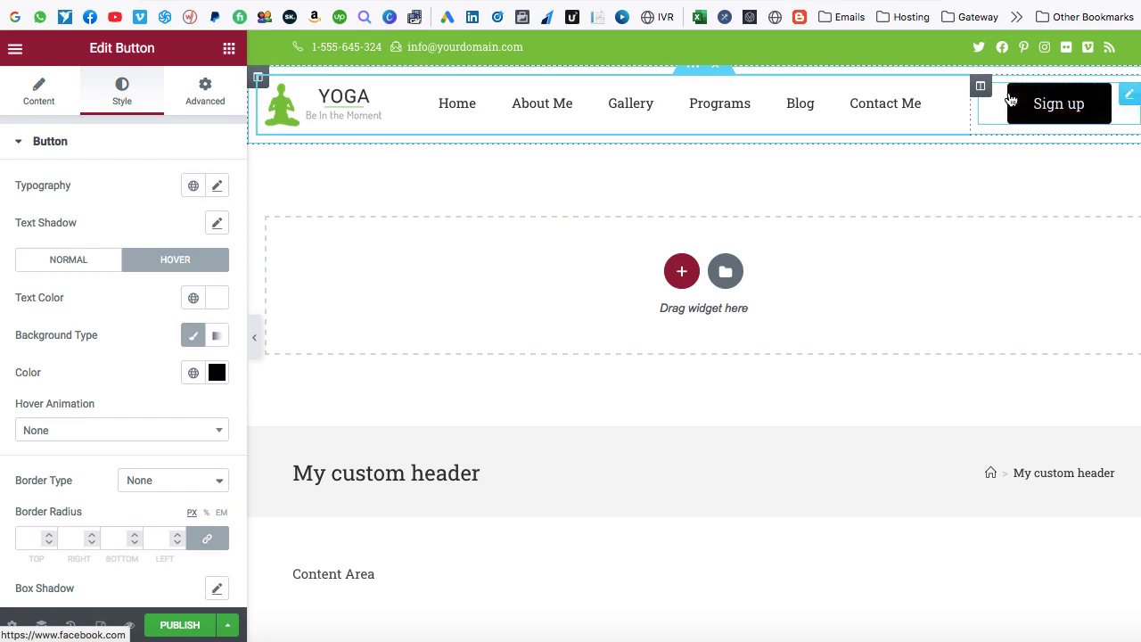
pyautogui.scroll(-2, 78, 473)
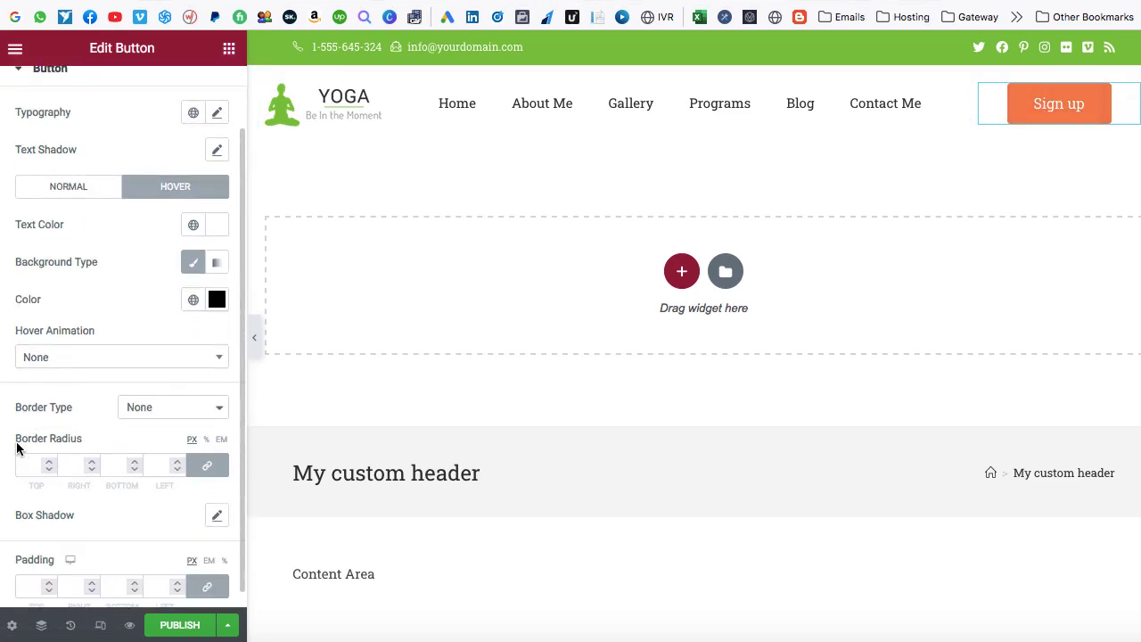
pyautogui.moveTo(48, 464); pyautogui.dragTo(48, 465)
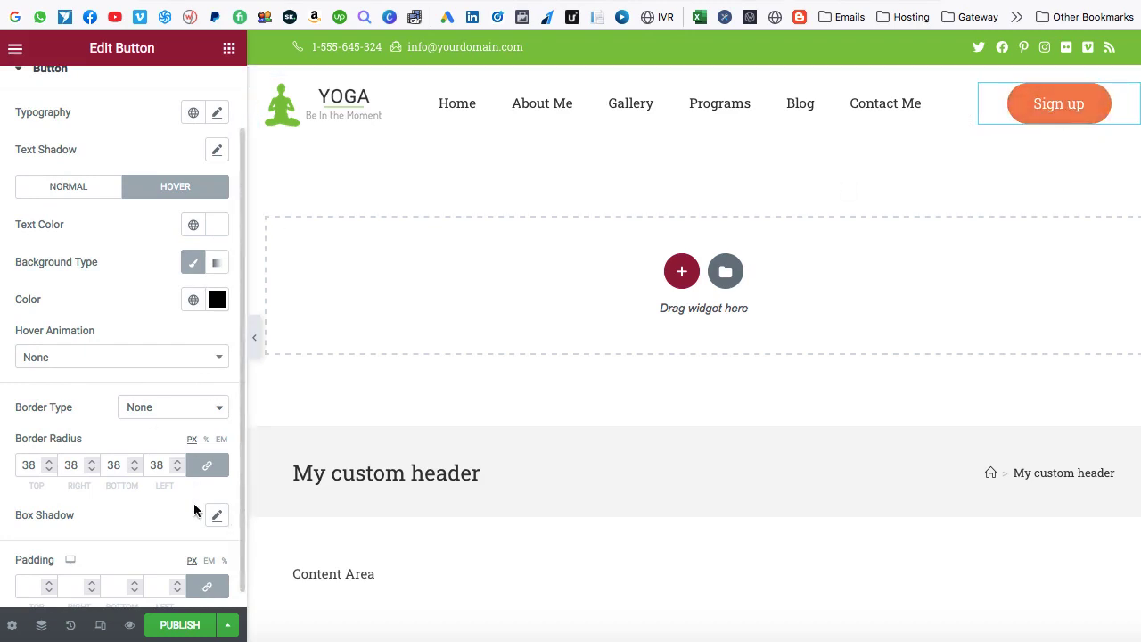
# - Publish the header template with an Include / Entire Site display condition
pyautogui.click(181, 625)
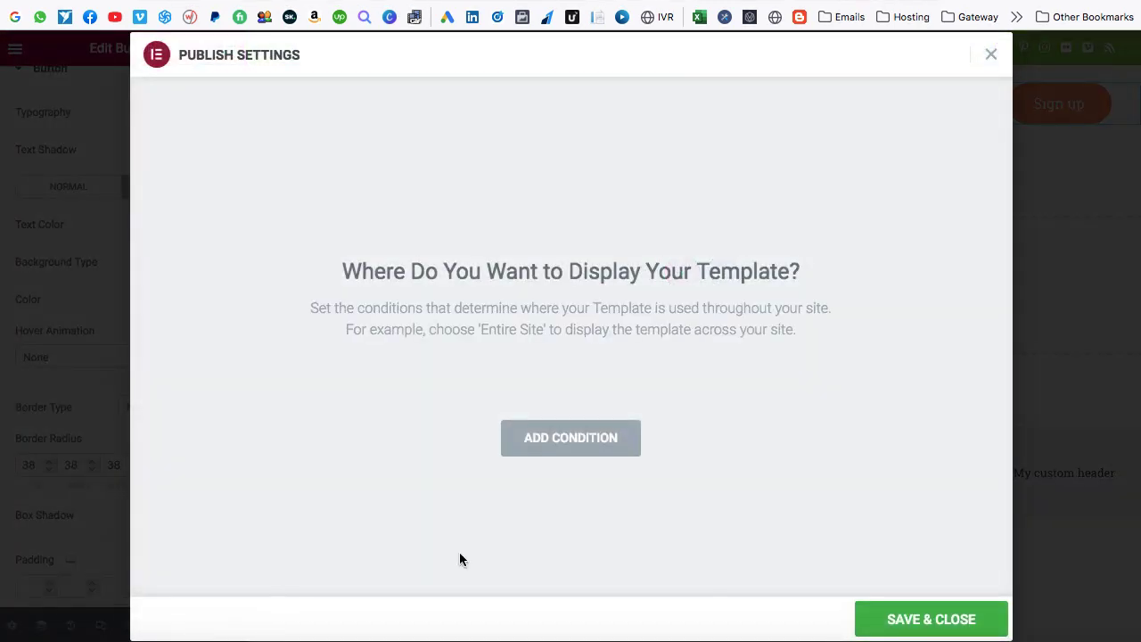
pyautogui.click(563, 472)
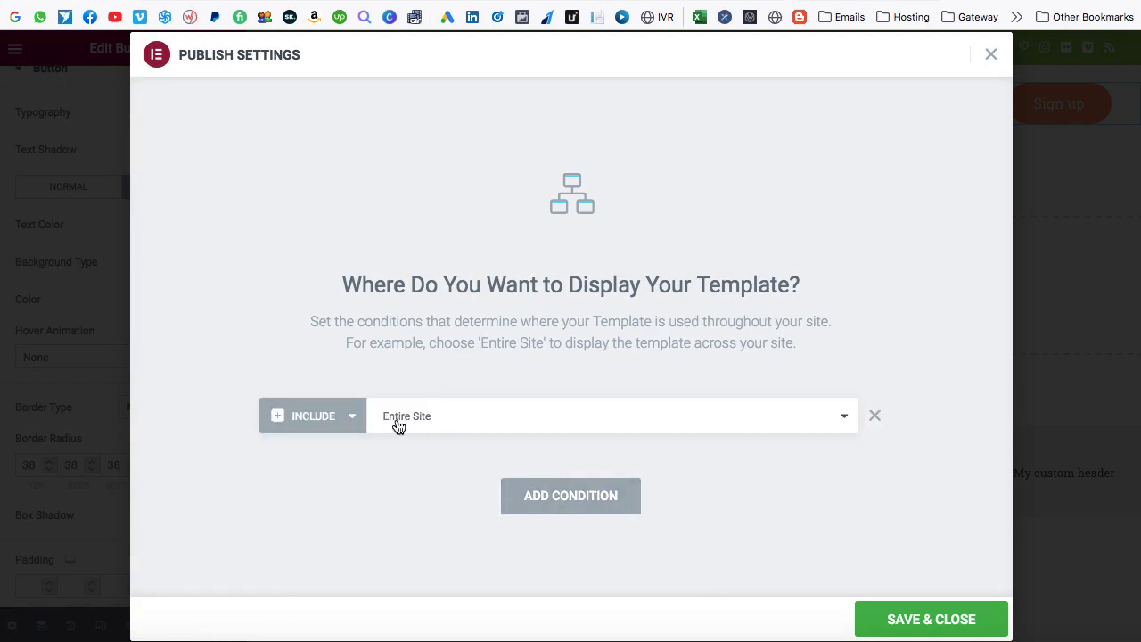
pyautogui.click(923, 623)
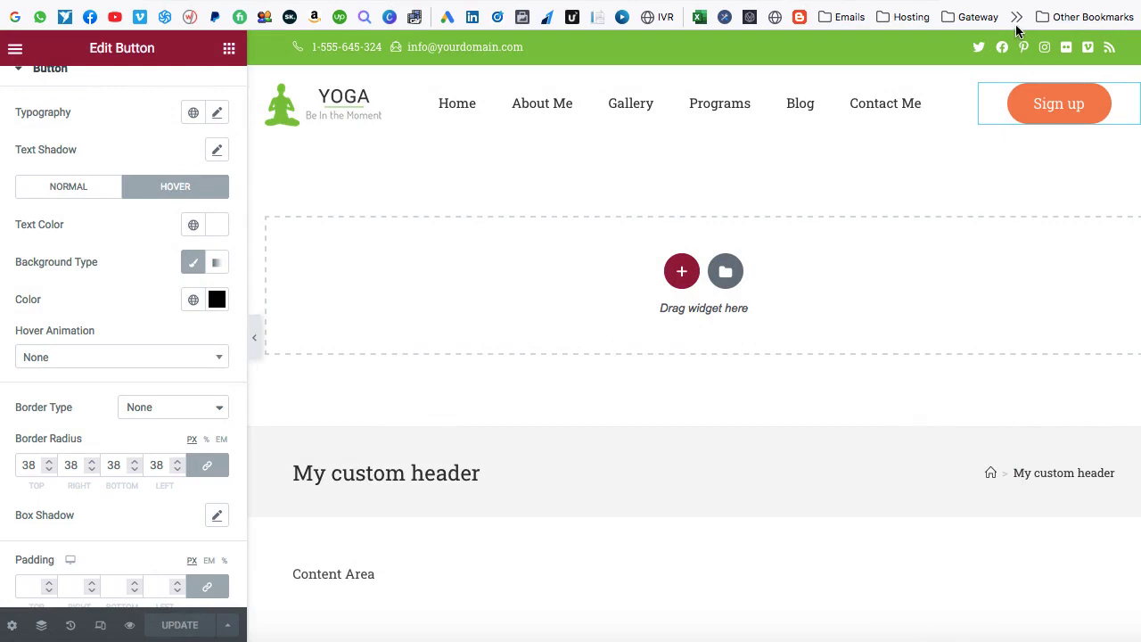
# - Load gpldiscount.com in another browser tab to view the live yoga site's new header
pyautogui.hotkey('ctrl', 'Tab')
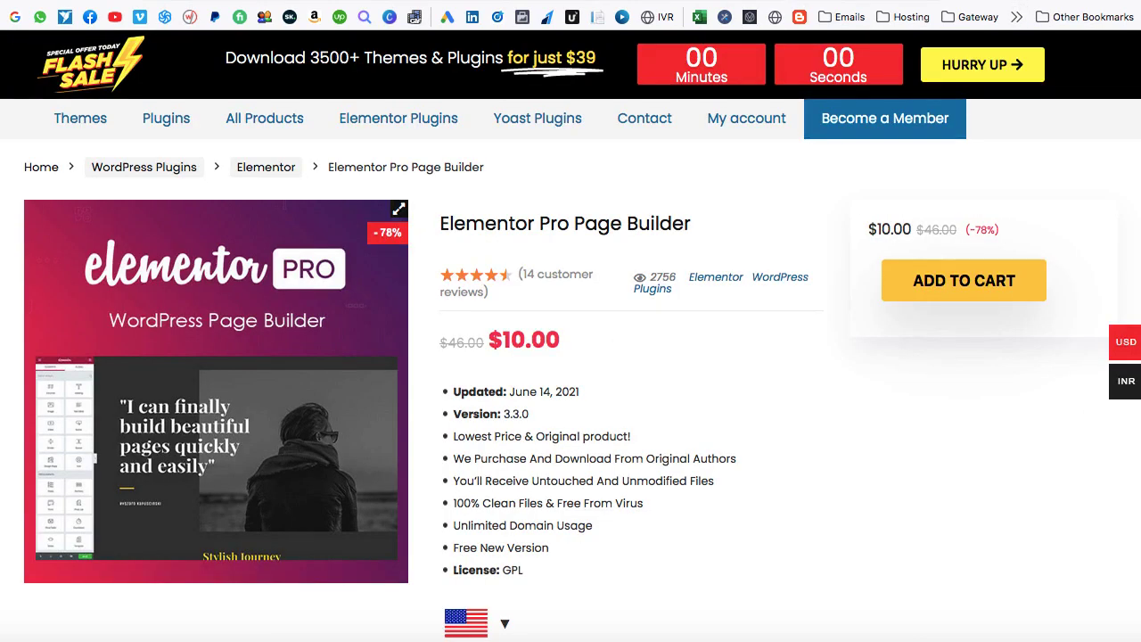
pyautogui.press('super+l')
pyautogui.write('gpld')
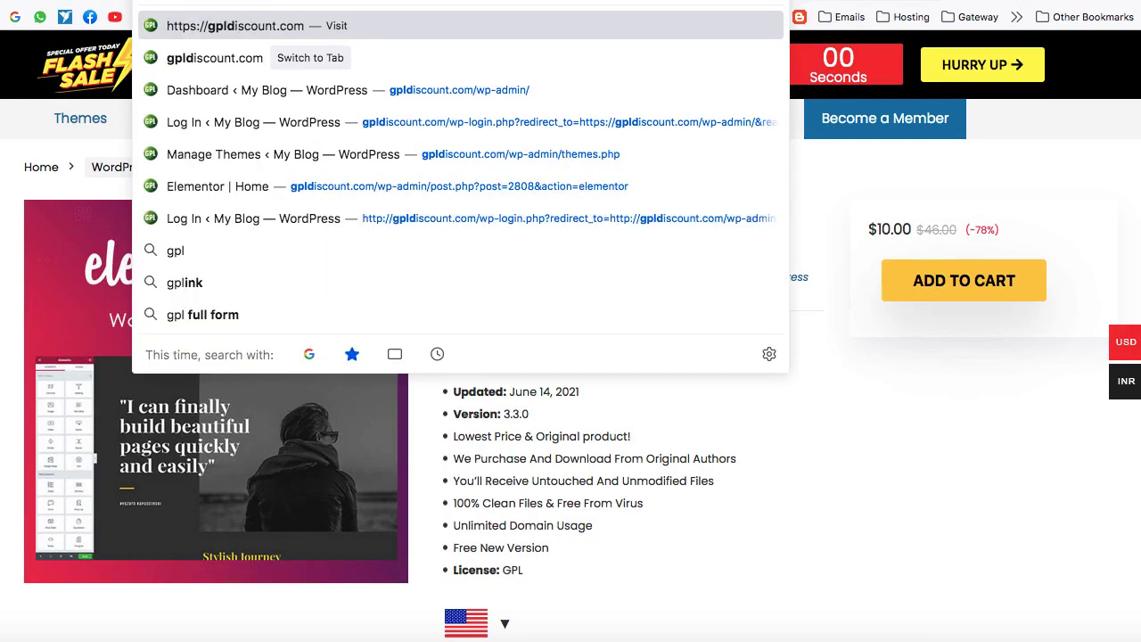
pyautogui.press('Return')
pyautogui.hotkey('ctrl', 'shift', 'Tab')
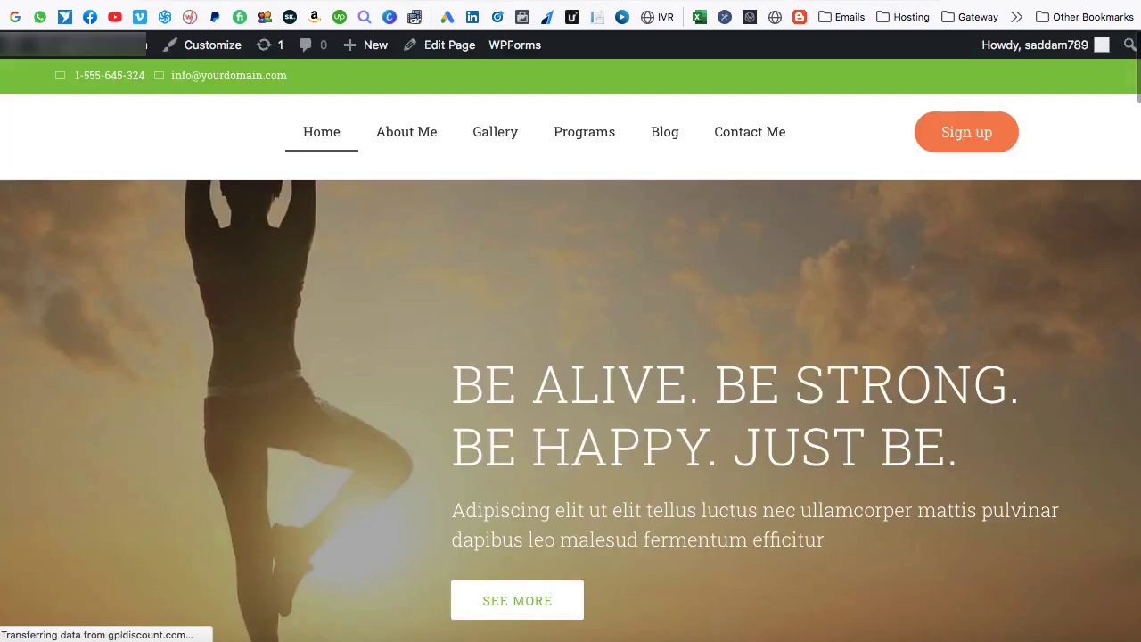